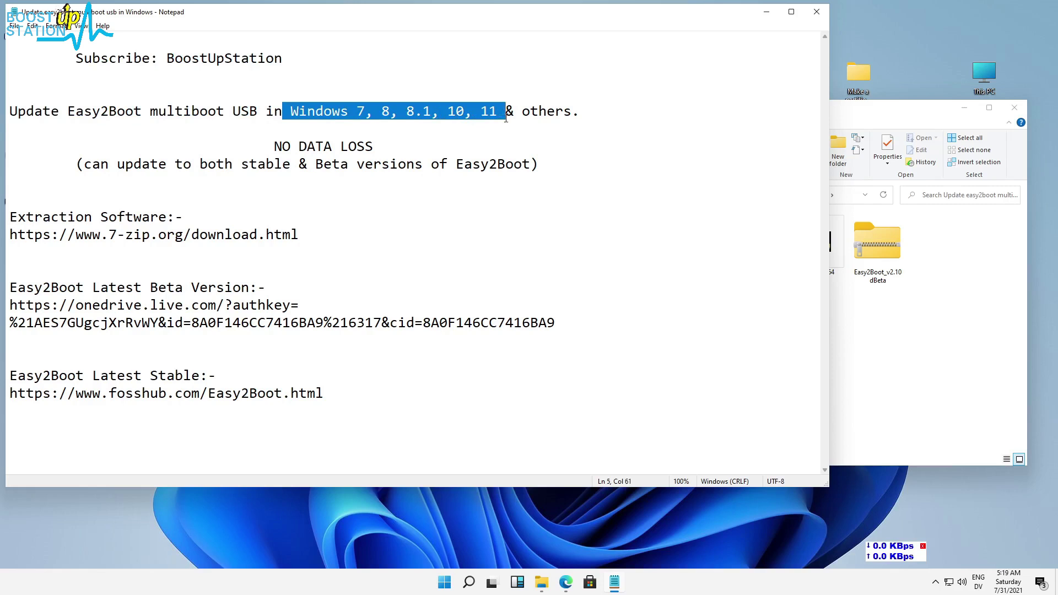
Review the notes on supported Windows versions, no data loss, stable and beta updates, and the 7-Zip download link
{"action": "left_click_drag", "start_coordinate": [521, 112], "coordinate": [573, 113]}
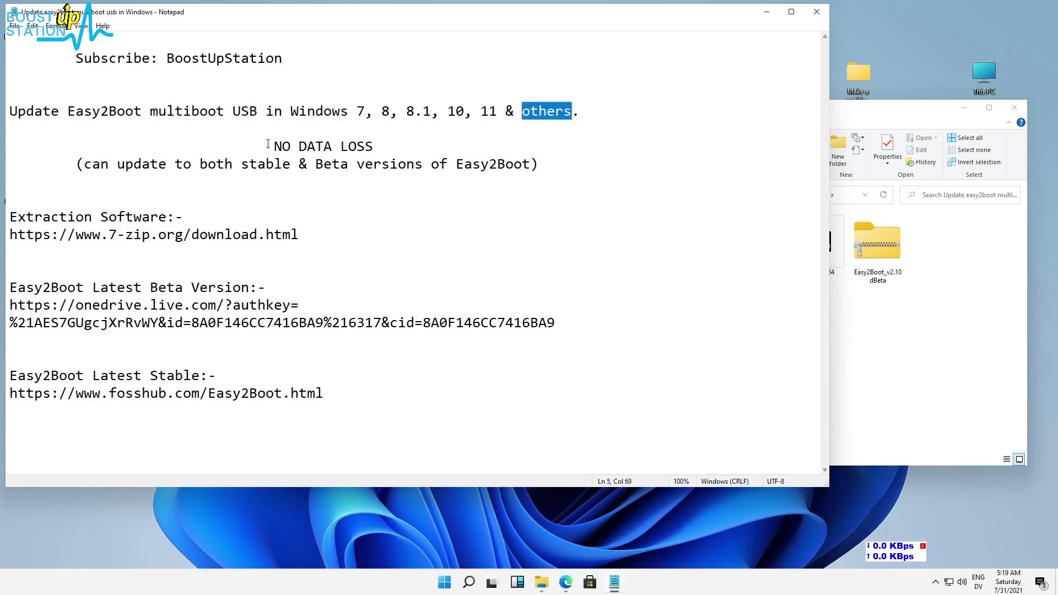
{"action": "left_click_drag", "start_coordinate": [269, 144], "coordinate": [375, 145]}
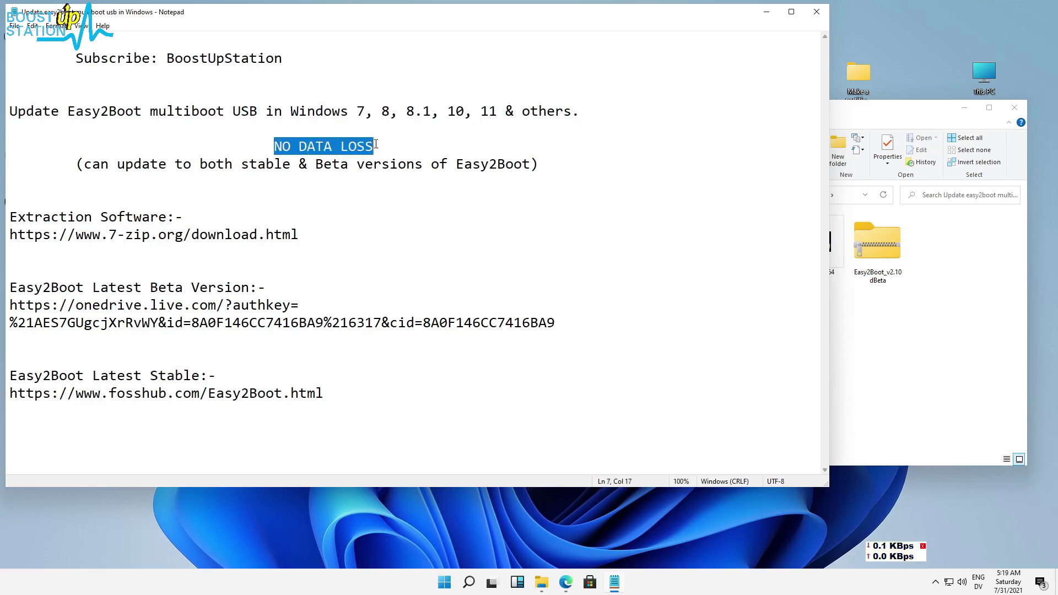
{"action": "left_click_drag", "start_coordinate": [117, 164], "coordinate": [542, 172]}
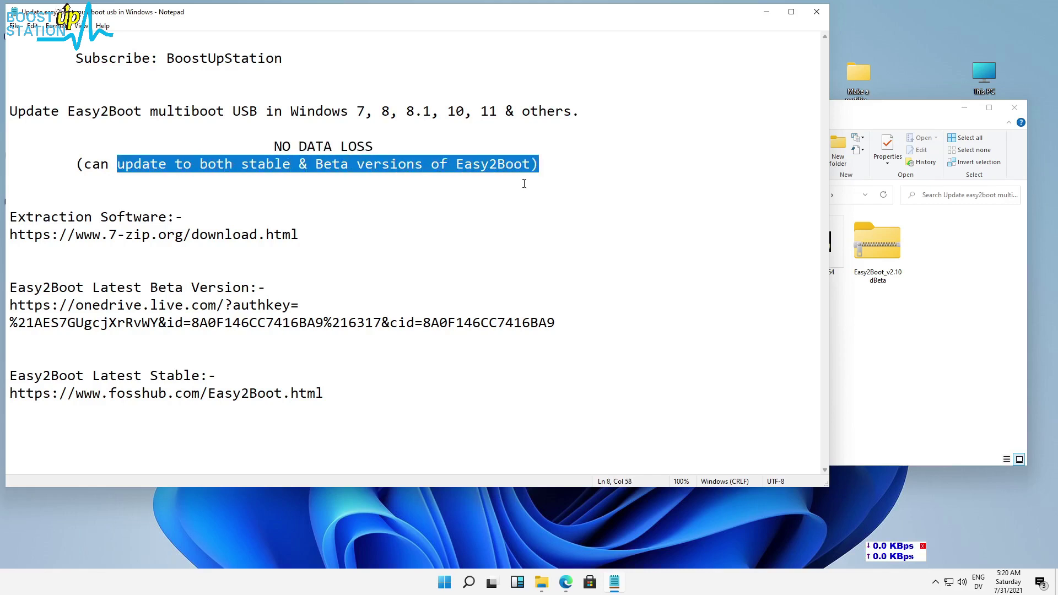
{"action": "left_click", "coordinate": [483, 187]}
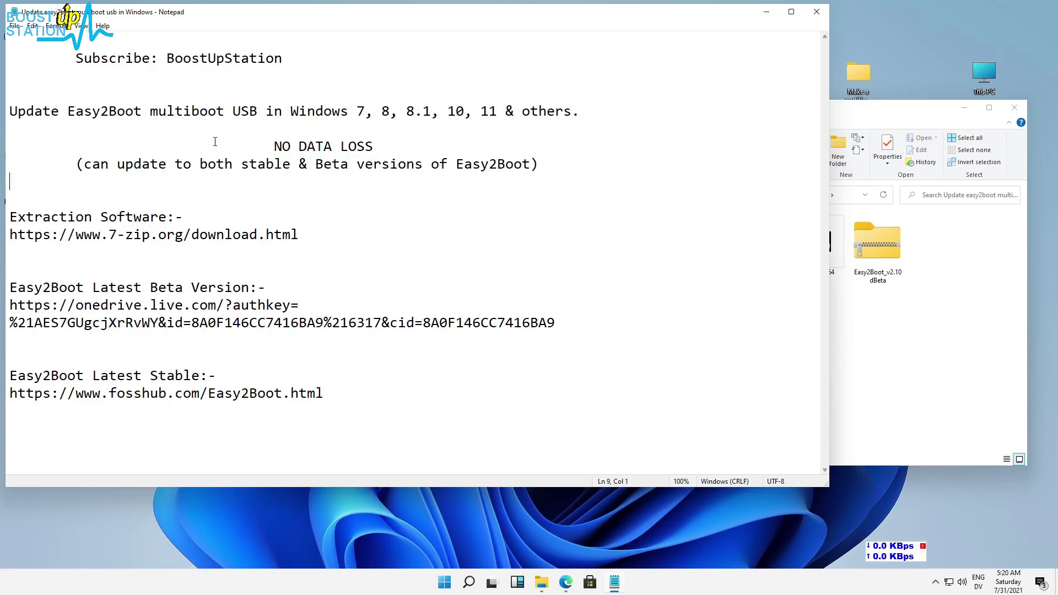
{"action": "left_click_drag", "start_coordinate": [67, 111], "coordinate": [146, 109]}
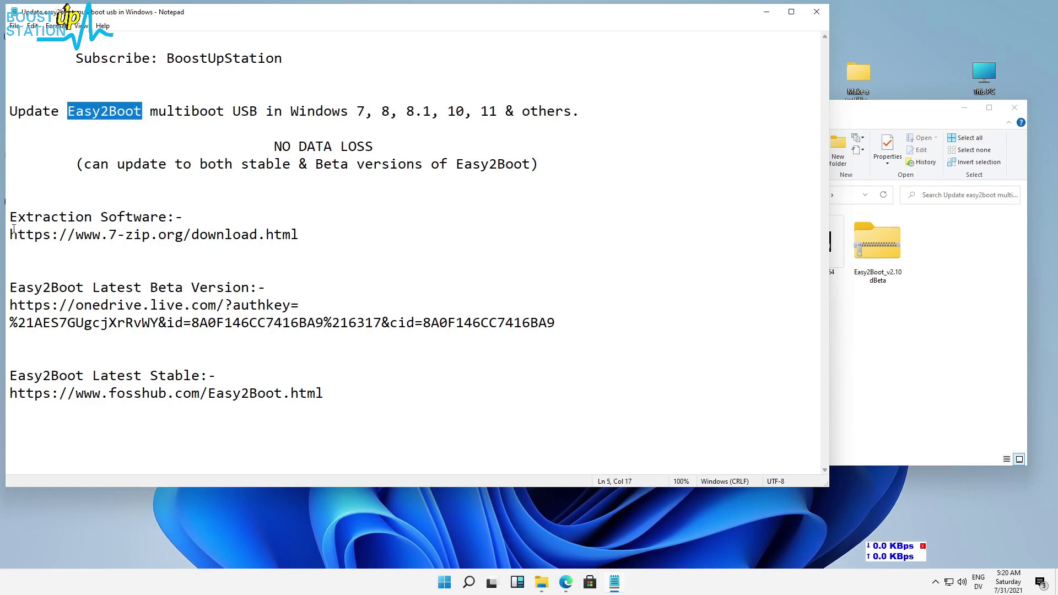
{"action": "left_click_drag", "start_coordinate": [13, 232], "coordinate": [305, 232]}
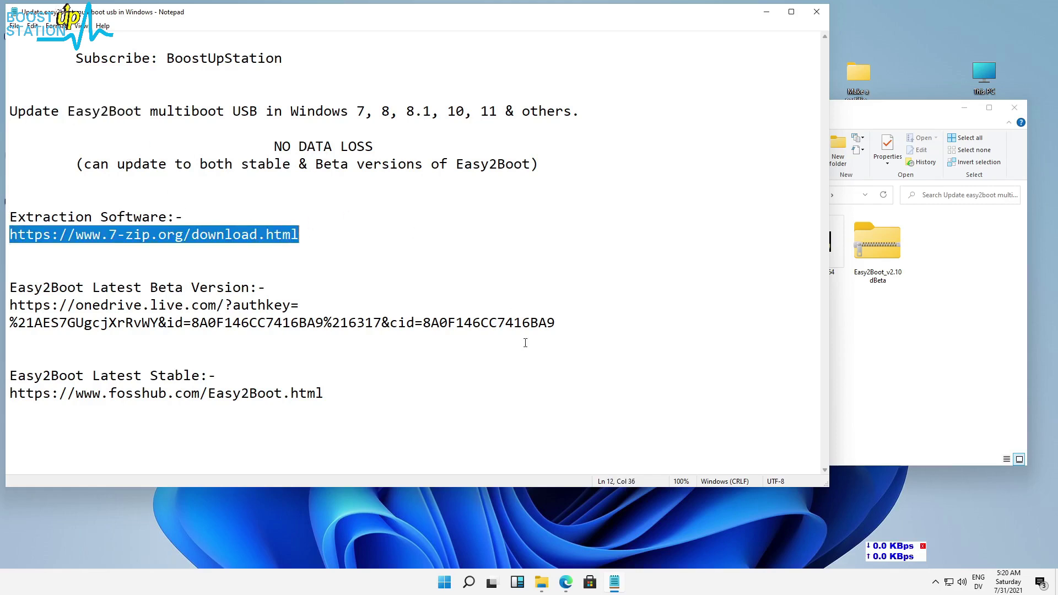
Switch to Edge and find the 7-Zip 21.03 beta (2021-07-20) section on the 7-Zip download page
{"action": "left_click", "coordinate": [568, 584]}
{"action": "left_click", "coordinate": [526, 543]}
{"action": "left_click_drag", "start_coordinate": [491, 9], "coordinate": [618, 209]}
{"action": "scroll", "coordinate": [567, 383], "scroll_direction": "down", "scroll_amount": 2}
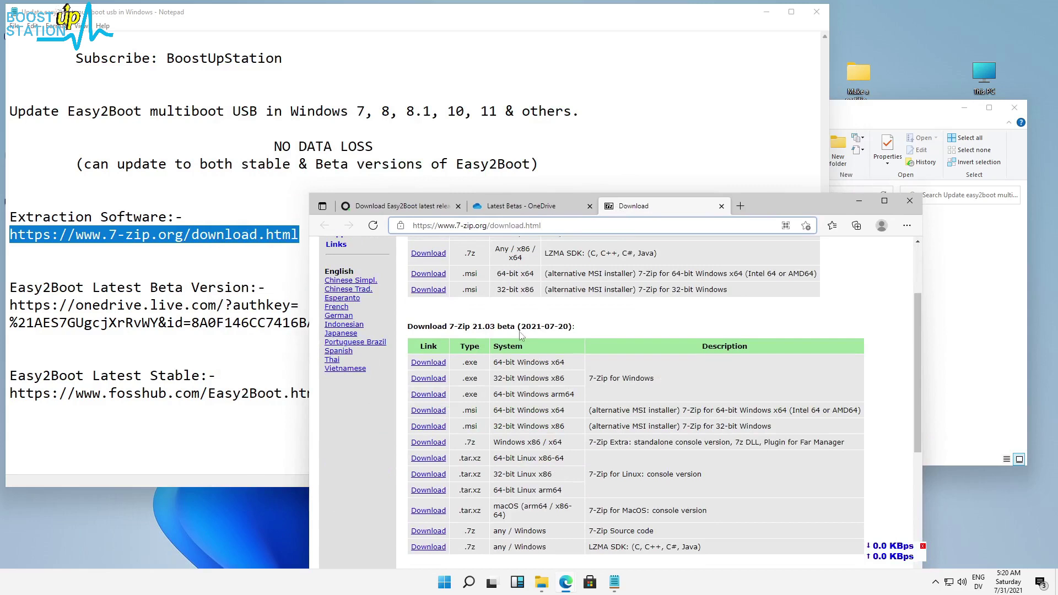
{"action": "left_click_drag", "start_coordinate": [449, 327], "coordinate": [580, 326]}
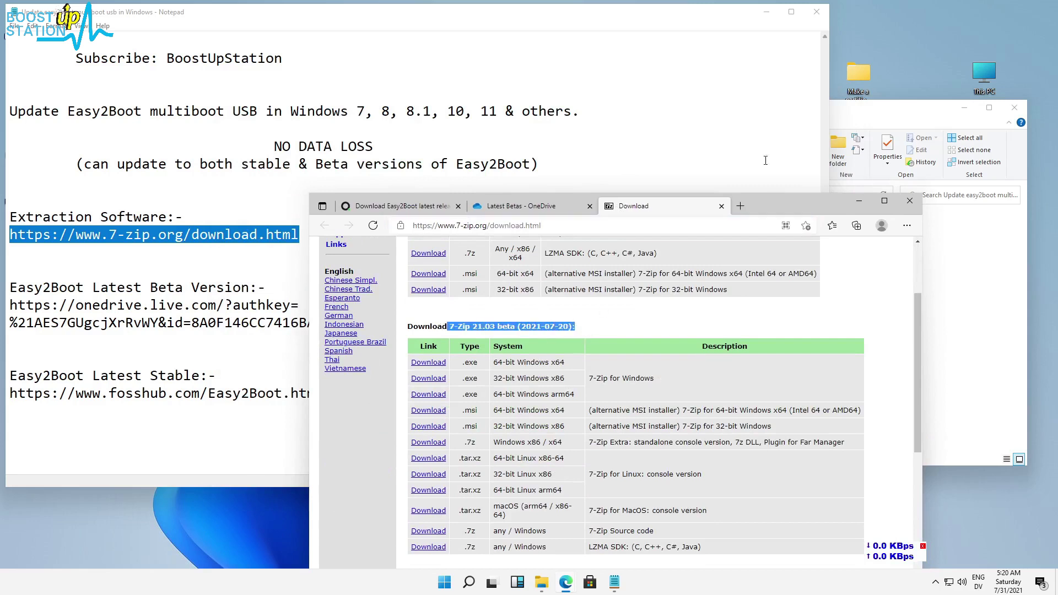
Open the properties of This PC and check the system type under Device specifications
{"action": "left_click", "coordinate": [946, 17]}
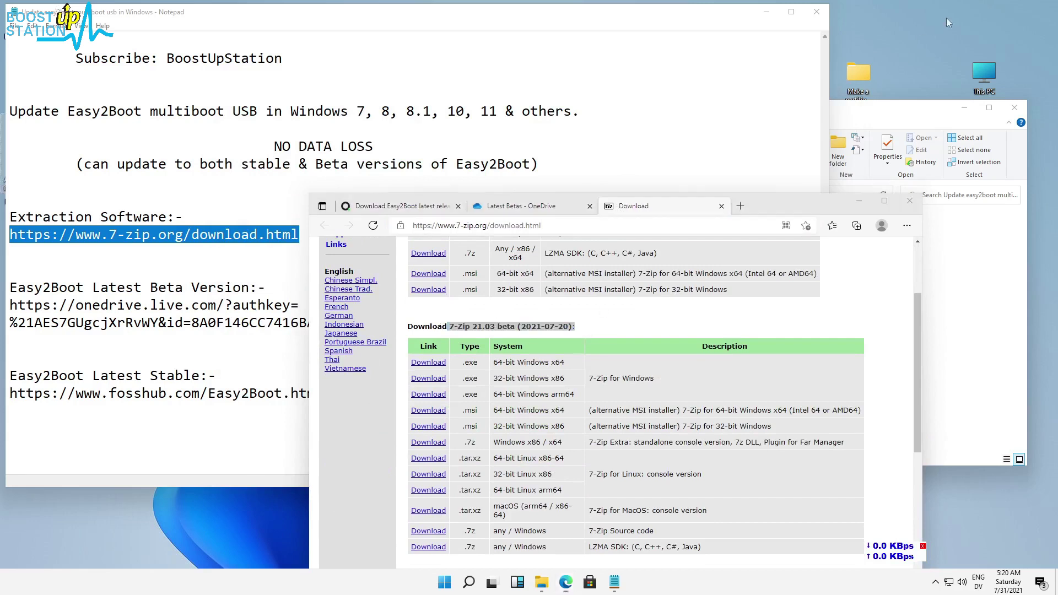
{"action": "right_click", "coordinate": [978, 81]}
{"action": "left_click", "coordinate": [951, 208]}
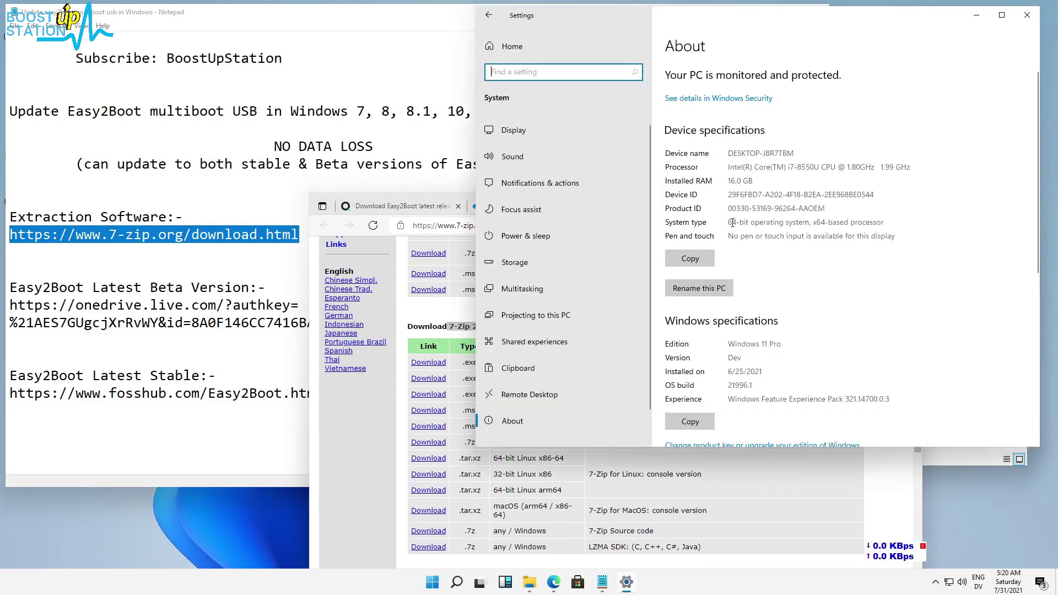
{"action": "left_click_drag", "start_coordinate": [729, 223], "coordinate": [809, 227]}
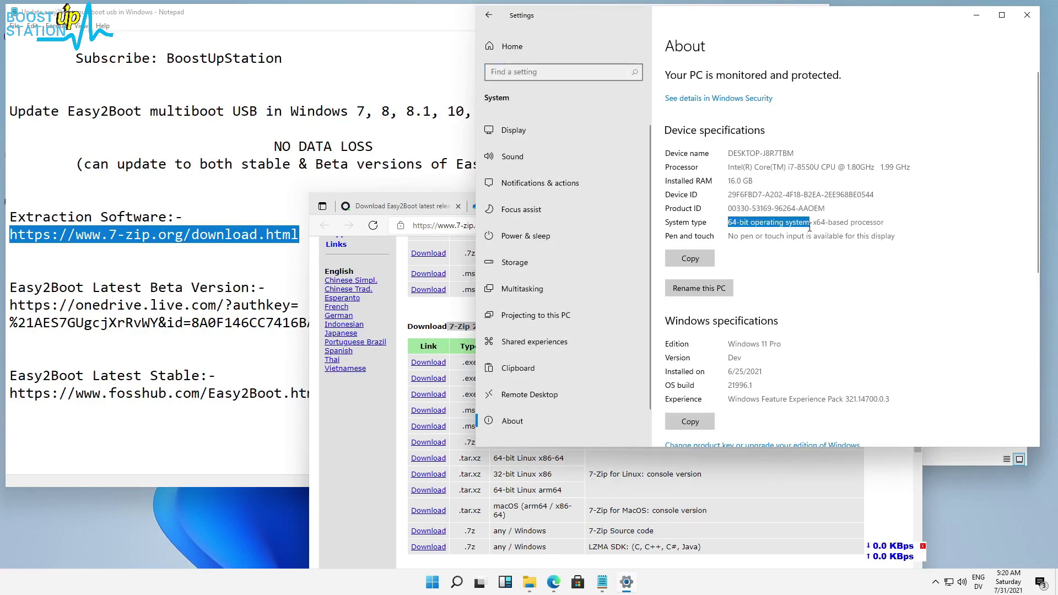
Compare the 64-bit and 32-bit Windows installers listed for 7-Zip 21.03 beta, and close the Settings window
{"action": "left_click", "coordinate": [466, 317]}
{"action": "mouse_move", "coordinate": [567, 363]}
{"action": "left_mouse_down"}
{"action": "mouse_move", "coordinate": [488, 367]}
{"action": "mouse_move", "coordinate": [563, 379]}
{"action": "left_mouse_up"}
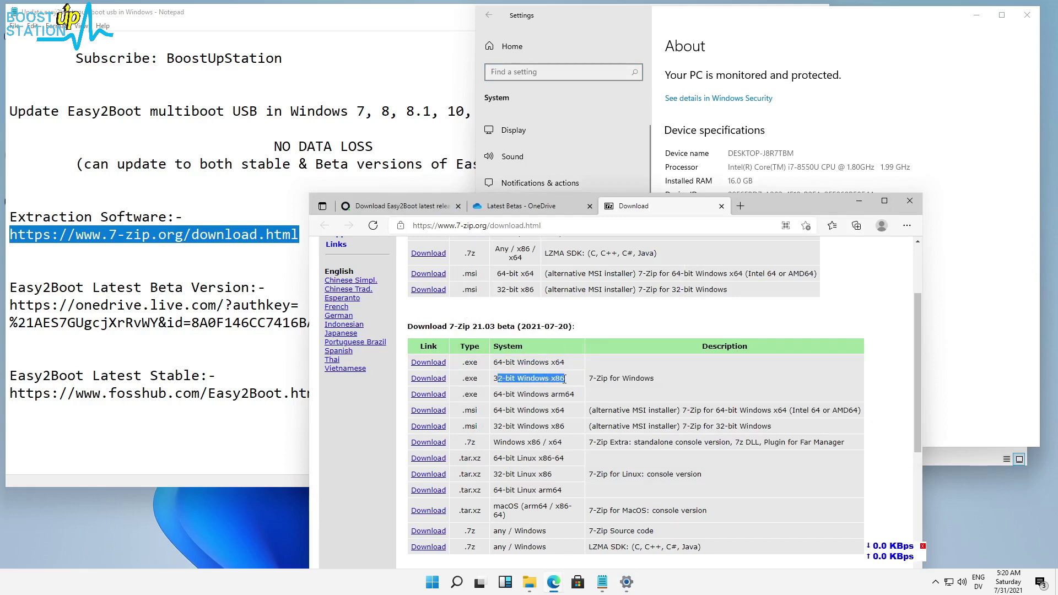
{"action": "left_click", "coordinate": [478, 359]}
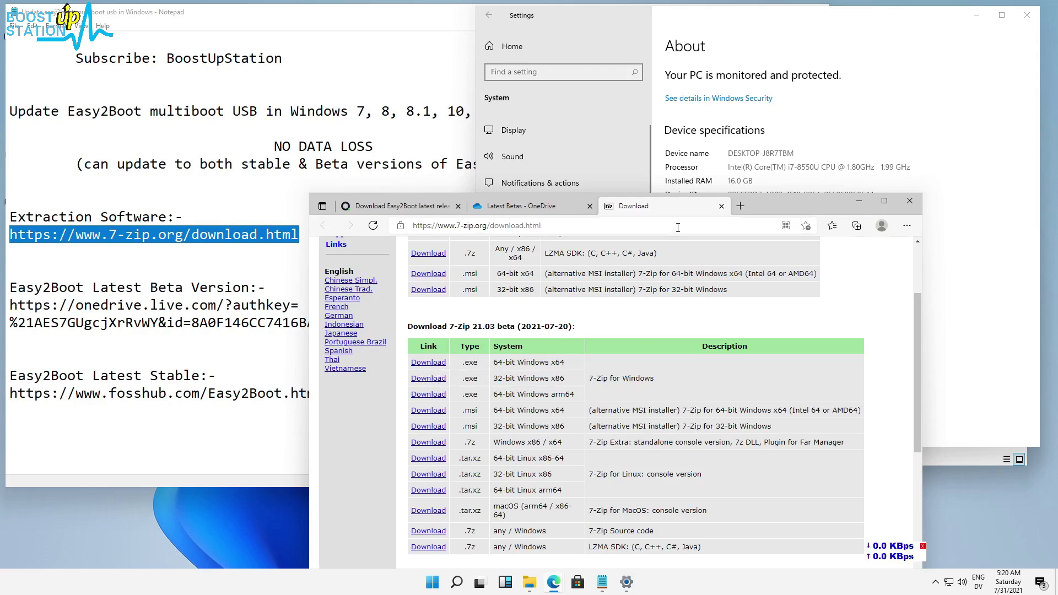
{"action": "left_click", "coordinate": [1027, 15]}
Install 7-Zip 21.03 beta into C:\Program Files\7-Zip\ using the 7z2103-x64 installer, allowing it to make changes
{"action": "left_click", "coordinate": [948, 294]}
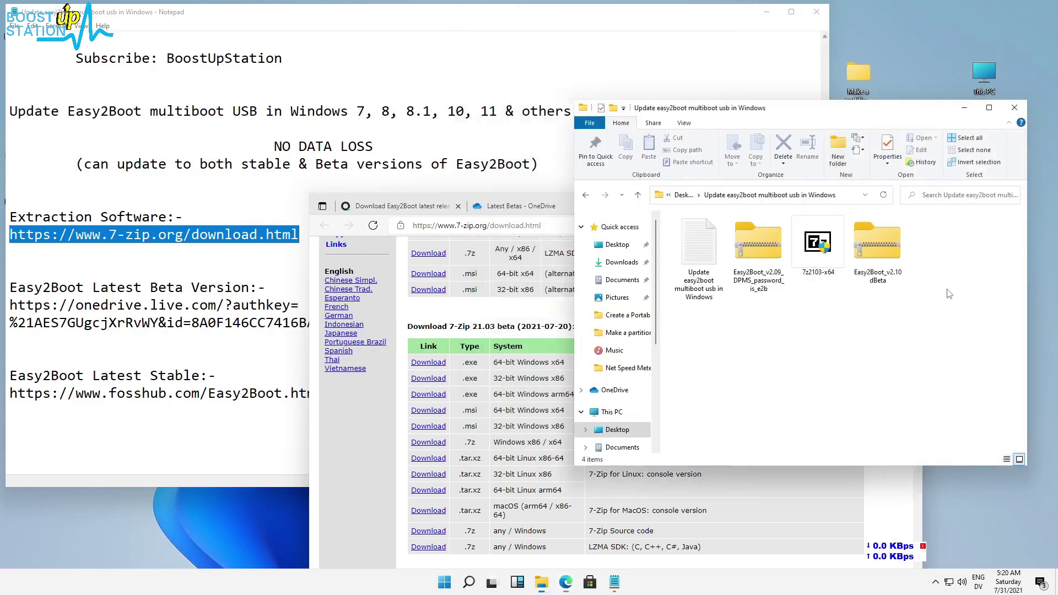
{"action": "double_click", "coordinate": [810, 263]}
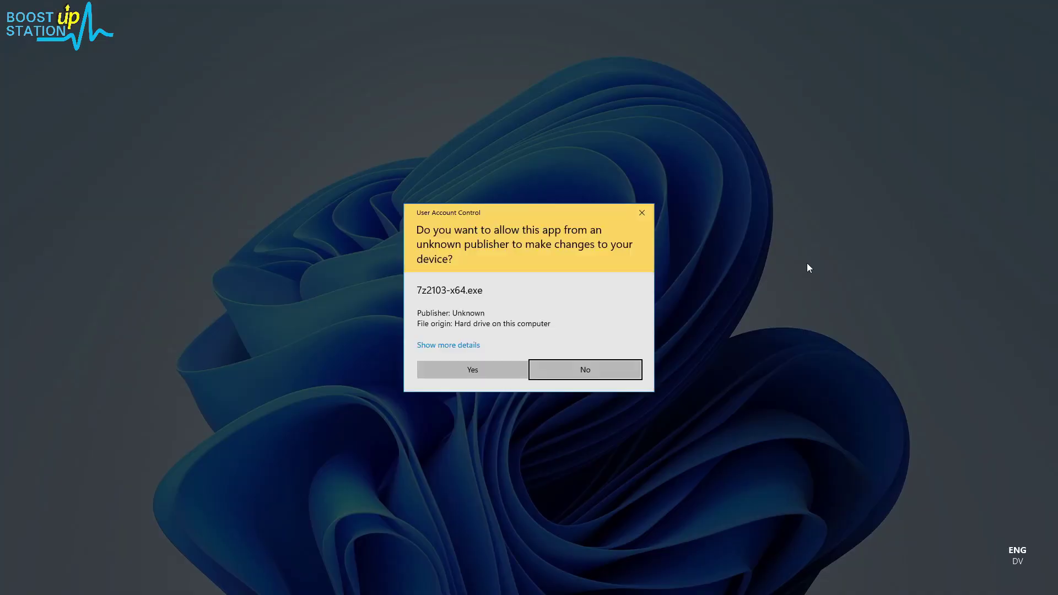
{"action": "left_click", "coordinate": [497, 371]}
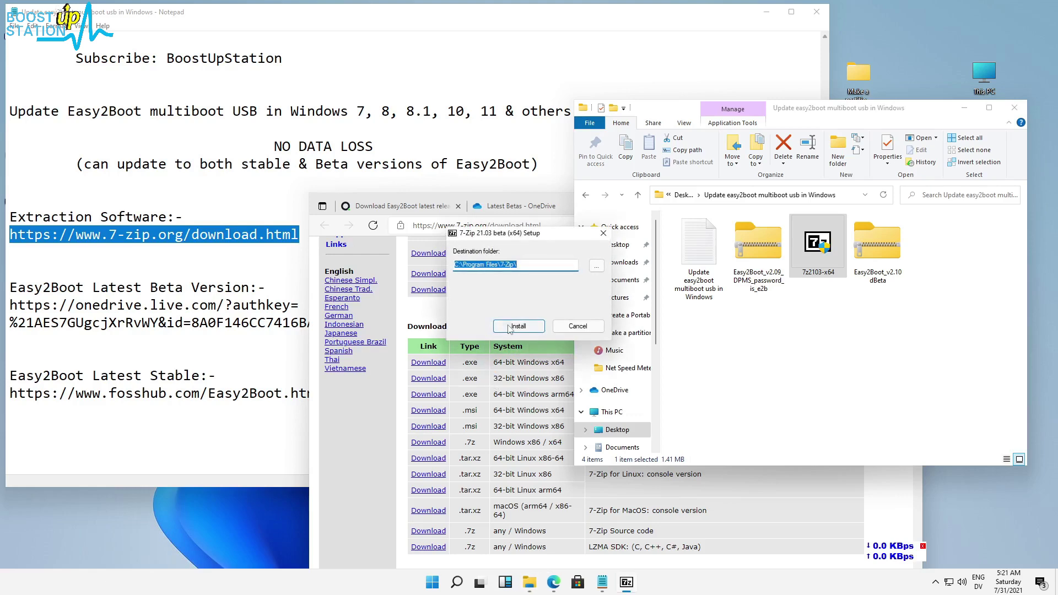
{"action": "left_click", "coordinate": [508, 327]}
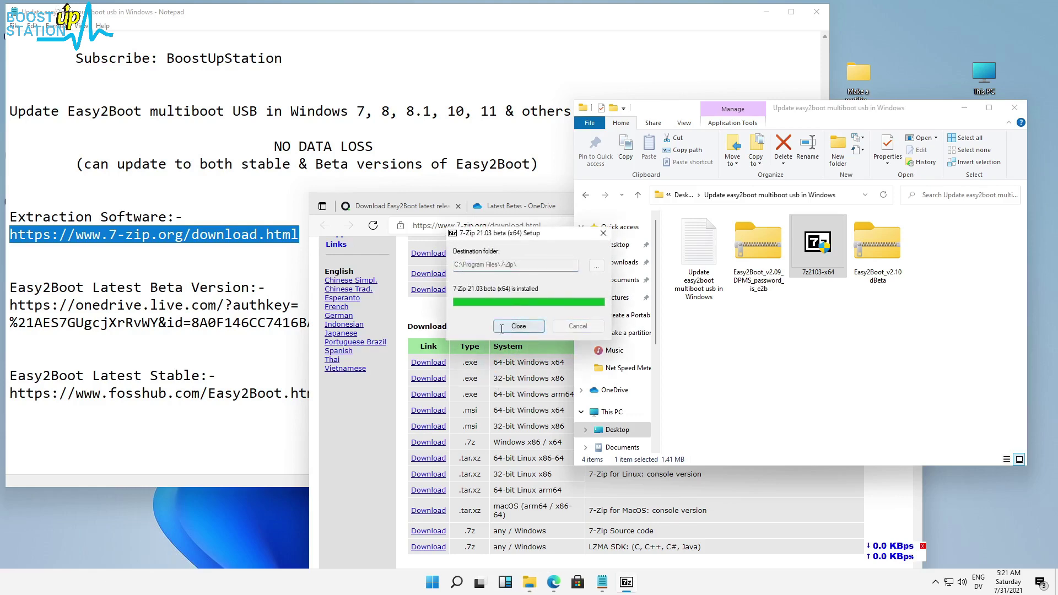
{"action": "left_click", "coordinate": [501, 327]}
Review the Easy2Boot latest beta and latest stable download links in the notes
{"action": "left_click", "coordinate": [14, 279]}
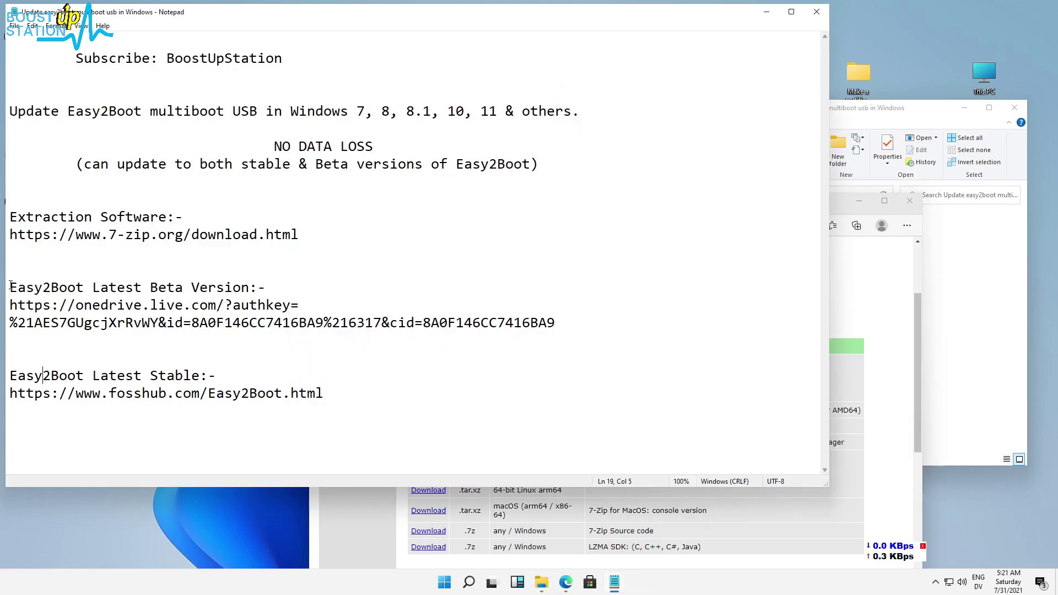
{"action": "left_click_drag", "start_coordinate": [10, 284], "coordinate": [92, 287]}
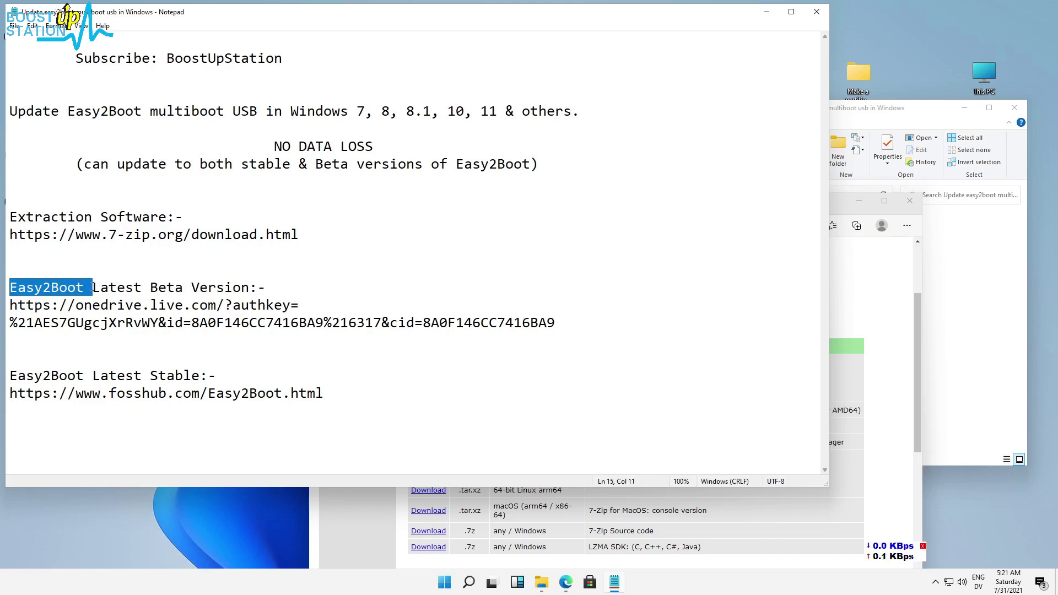
{"action": "left_click_drag", "start_coordinate": [133, 286], "coordinate": [201, 290]}
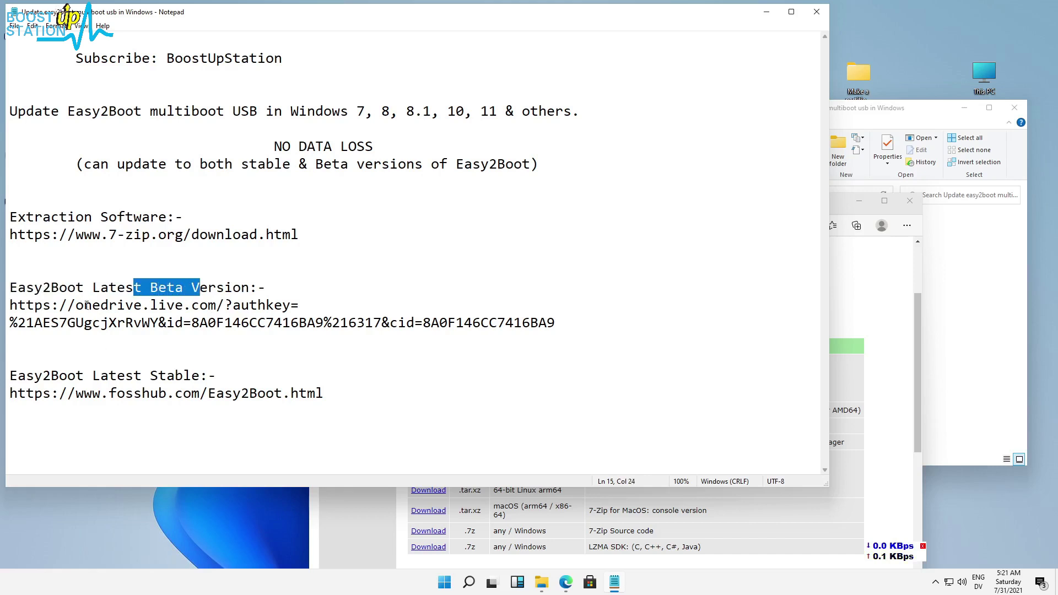
{"action": "left_click_drag", "start_coordinate": [68, 304], "coordinate": [555, 325]}
{"action": "left_click", "coordinate": [139, 347]}
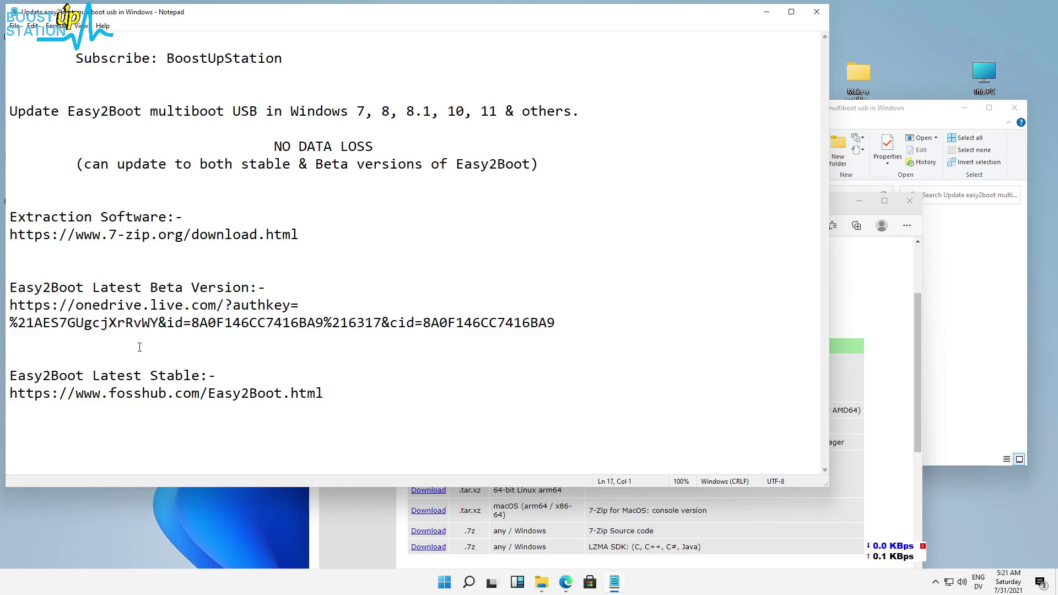
{"action": "left_click_drag", "start_coordinate": [19, 372], "coordinate": [204, 376]}
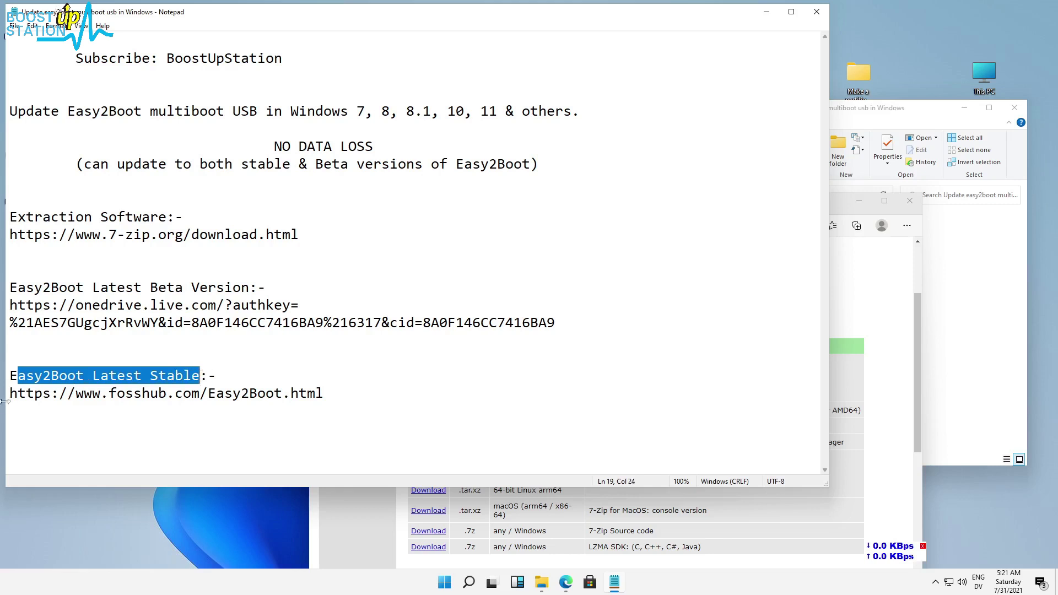
{"action": "left_click_drag", "start_coordinate": [18, 394], "coordinate": [333, 386]}
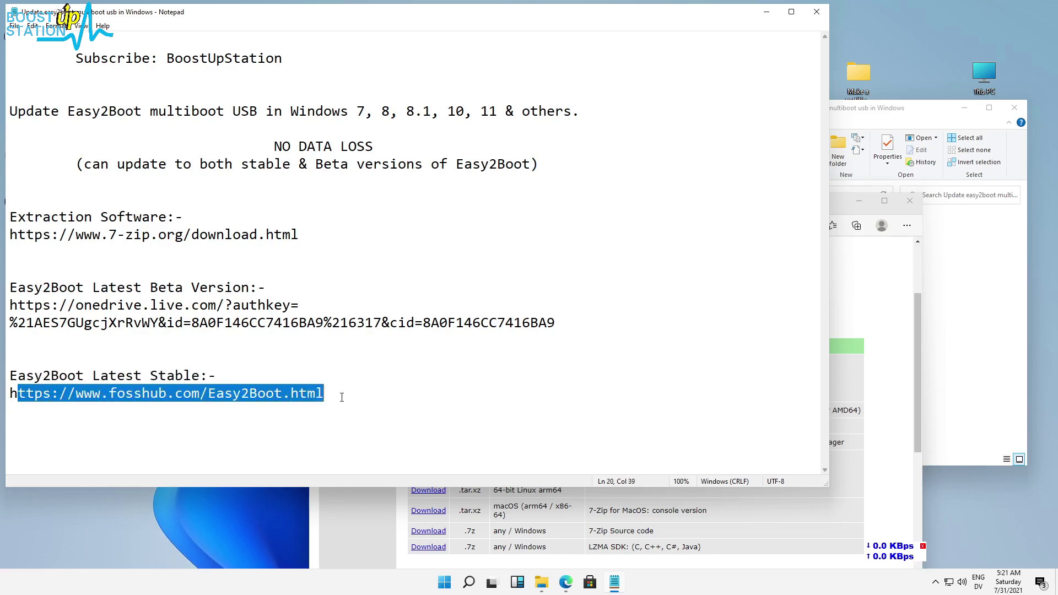
Switch to Edge, show the OneDrive Latest Betas page, and maximize the browser window
{"action": "left_click", "coordinate": [364, 544]}
{"action": "left_click", "coordinate": [571, 204]}
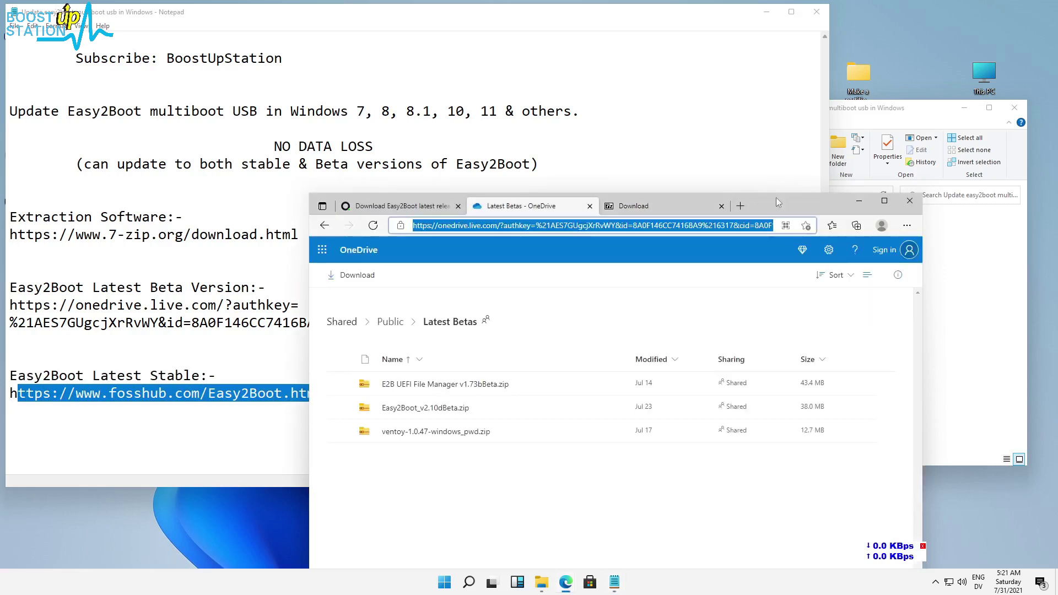
{"action": "left_click", "coordinate": [891, 203]}
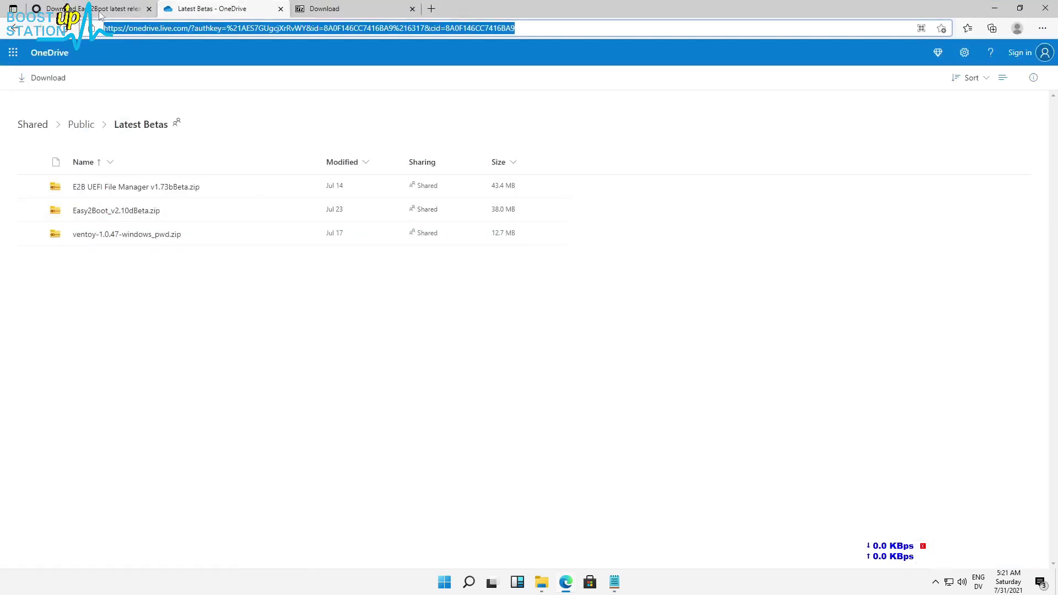
Examine the Easy2Boot 2.09 EXE and ZIP downloads offered on the FossHub page
{"action": "left_click", "coordinate": [61, 8]}
{"action": "scroll", "coordinate": [926, 209], "scroll_direction": "up", "scroll_amount": 3}
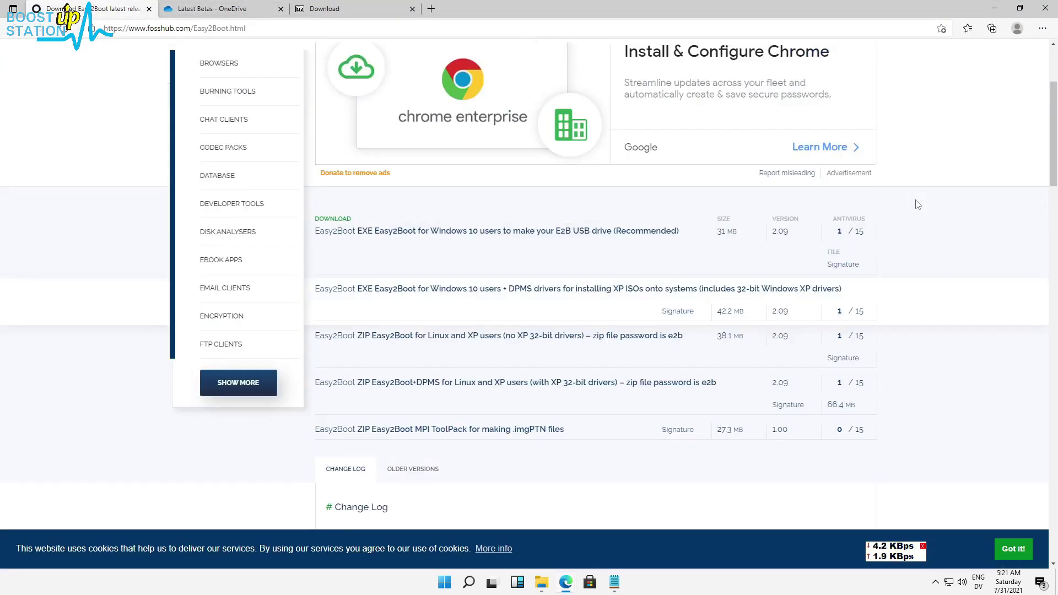
{"action": "scroll", "coordinate": [939, 217], "scroll_direction": "down", "scroll_amount": 3}
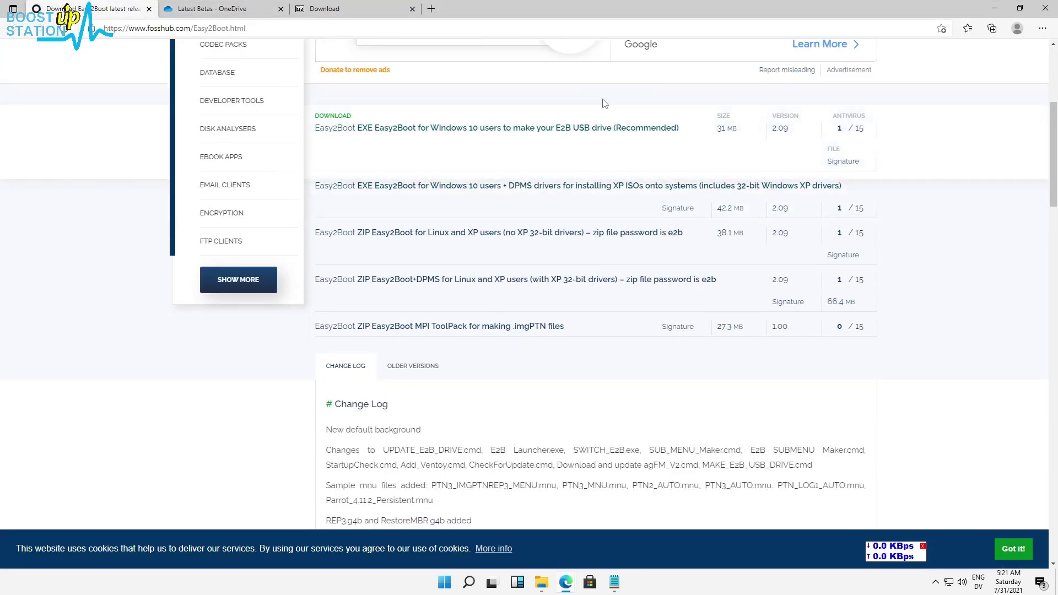
{"action": "mouse_move", "coordinate": [604, 101]}
{"action": "left_mouse_down"}
{"action": "mouse_move", "coordinate": [683, 235]}
{"action": "mouse_move", "coordinate": [633, 335]}
{"action": "mouse_move", "coordinate": [953, 286]}
{"action": "left_mouse_up"}
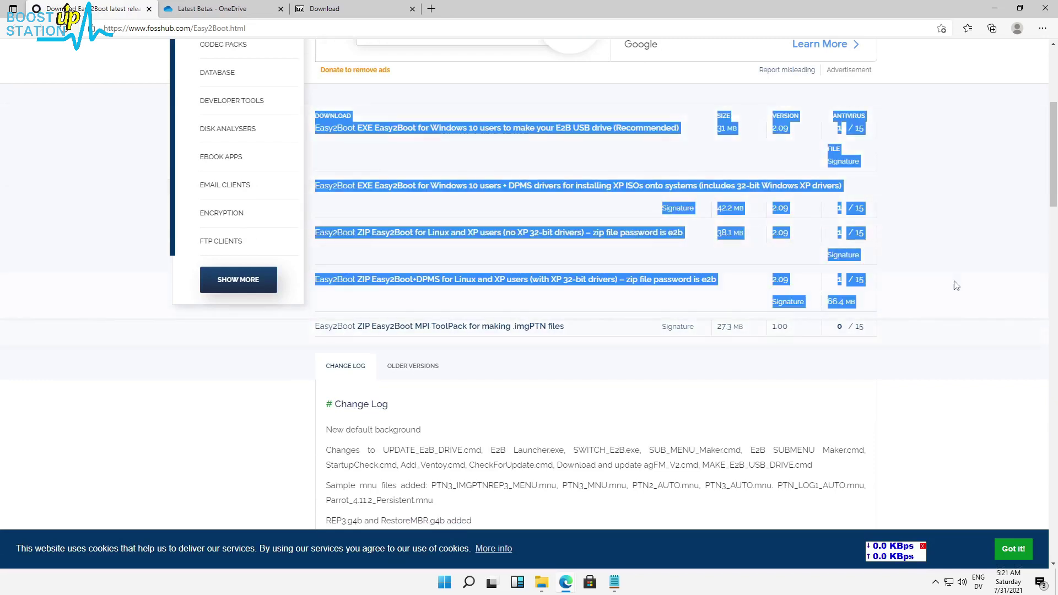
{"action": "left_click", "coordinate": [955, 286]}
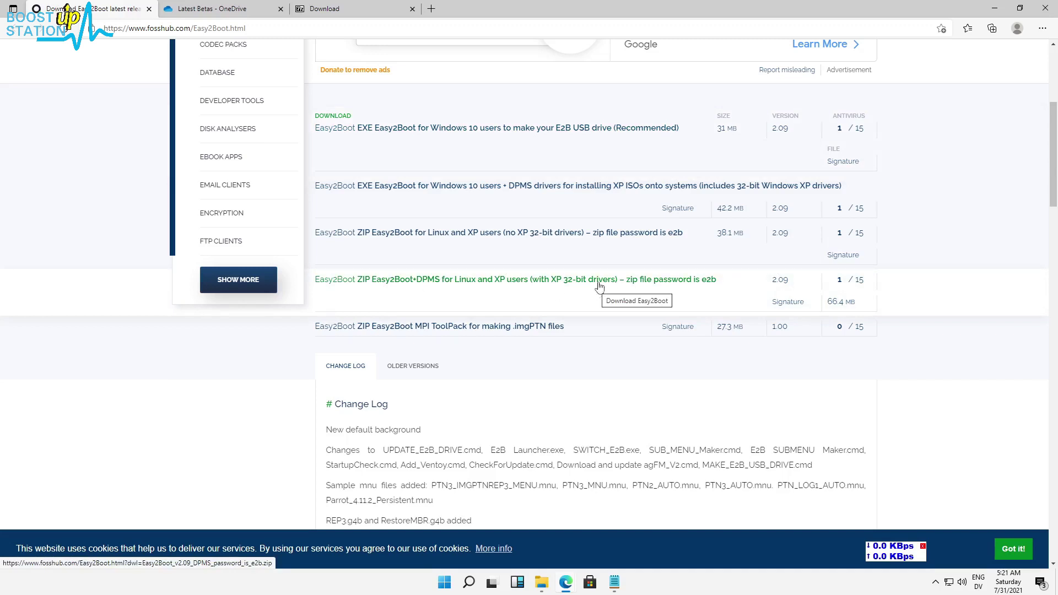
View the OneDrive Latest Betas page, then locate the Easy2Boot v2.09 DPMS and v2.10dBeta archives in the desktop folder
{"action": "left_click", "coordinate": [205, 4]}
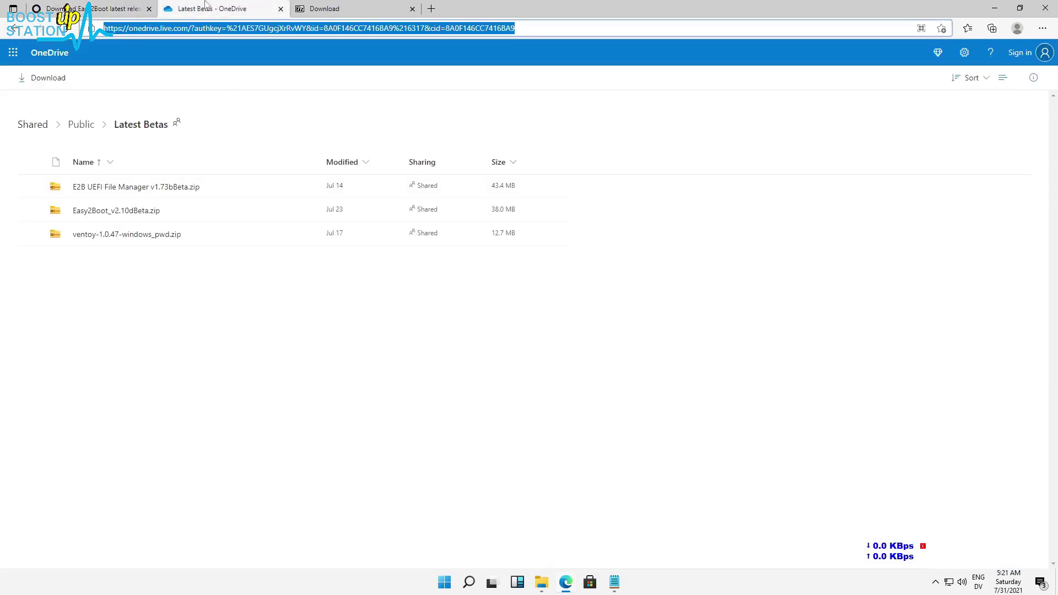
{"action": "left_click", "coordinate": [154, 341]}
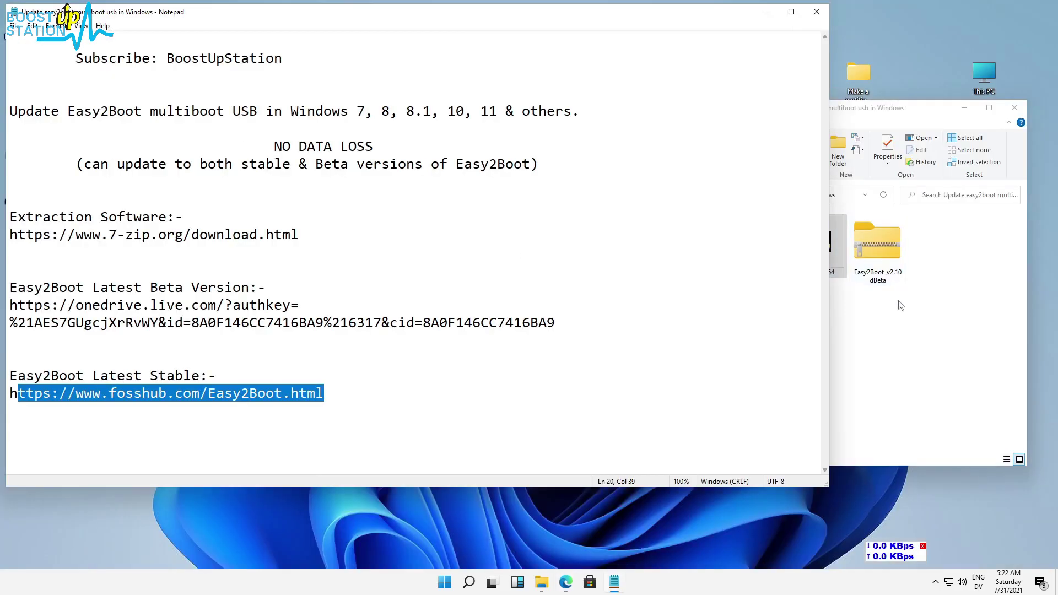
{"action": "left_click", "coordinate": [901, 305]}
{"action": "left_click", "coordinate": [754, 265]}
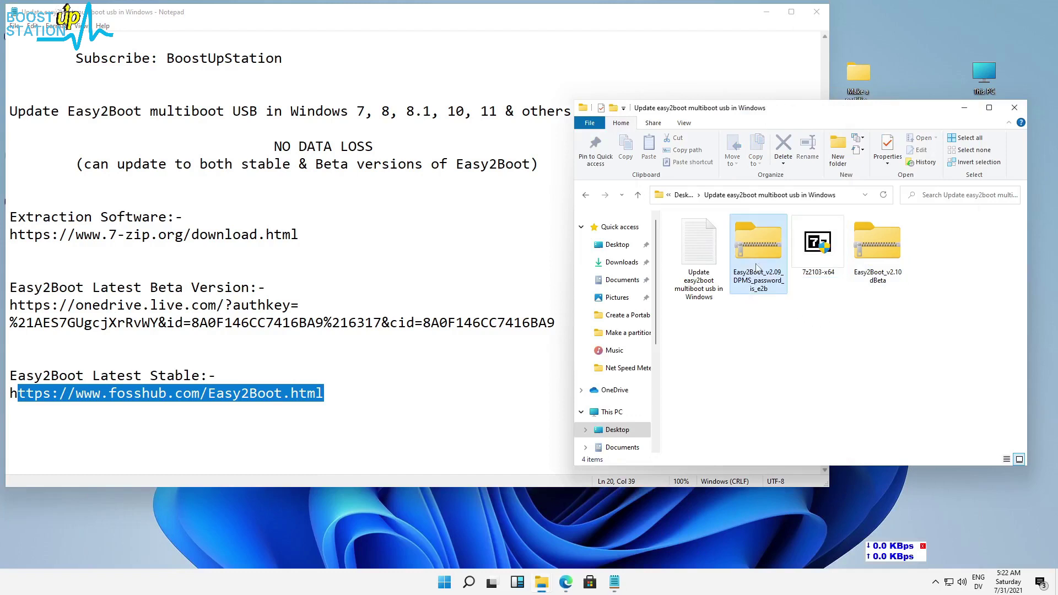
{"action": "left_click", "coordinate": [881, 275]}
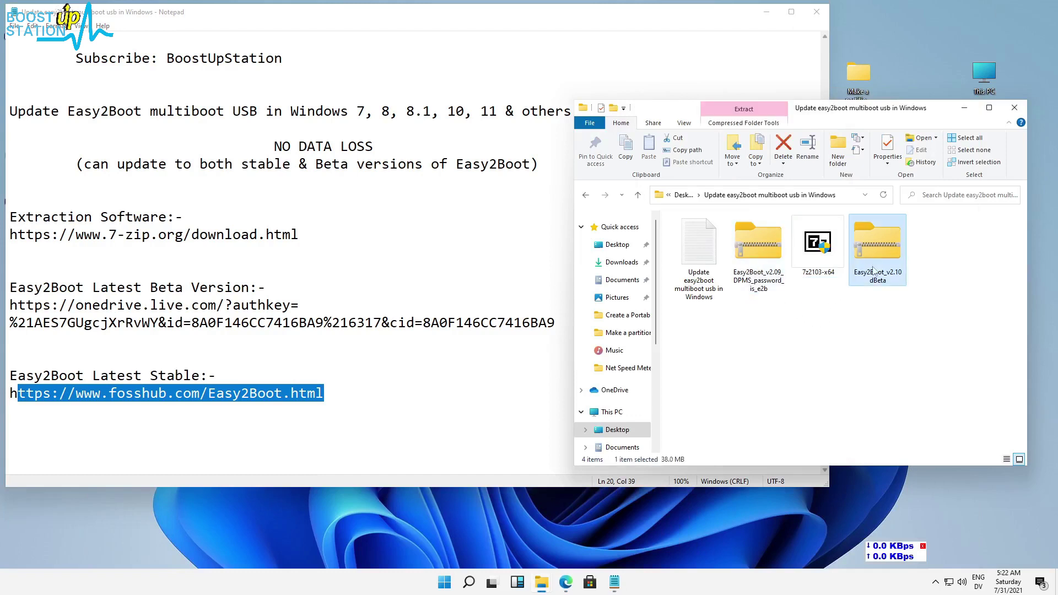
{"action": "left_click", "coordinate": [834, 322]}
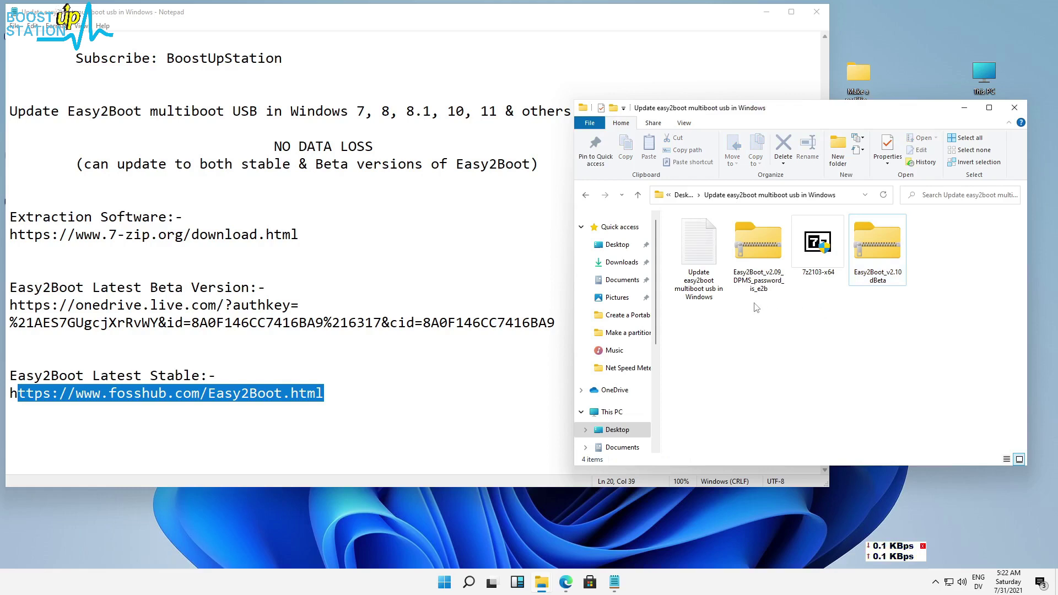
{"action": "left_click", "coordinate": [372, 341]}
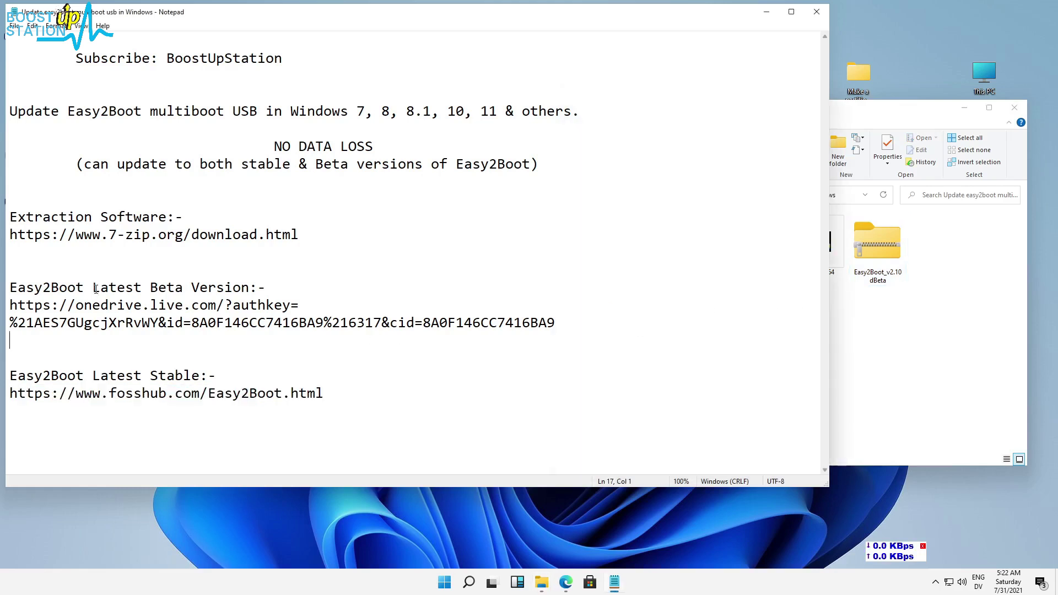
Compare the Easy2Boot latest beta and latest stable entries in the notes
{"action": "mouse_move", "coordinate": [109, 288]}
{"action": "left_mouse_down"}
{"action": "mouse_move", "coordinate": [251, 287]}
{"action": "mouse_move", "coordinate": [97, 296]}
{"action": "left_mouse_up"}
{"action": "left_click", "coordinate": [445, 281]}
{"action": "left_click_drag", "start_coordinate": [142, 387], "coordinate": [192, 374]}
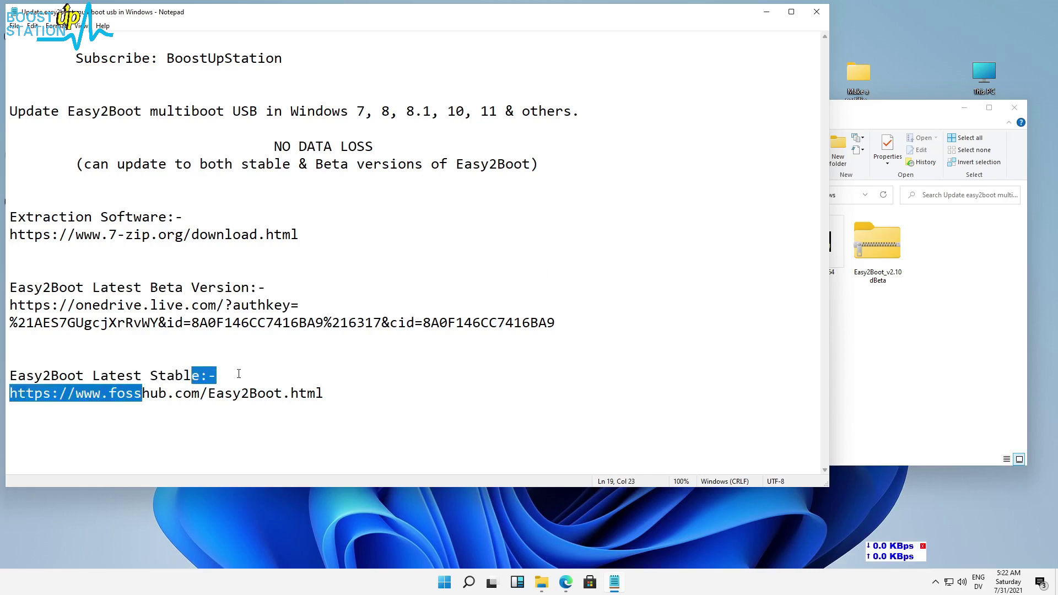
{"action": "left_click", "coordinate": [239, 373]}
Extract the Easy2Boot_v2.10dBeta archive with 7-Zip into its own Easy2Boot_v2.10dBeta folder
{"action": "left_click", "coordinate": [876, 317]}
{"action": "right_click", "coordinate": [880, 265]}
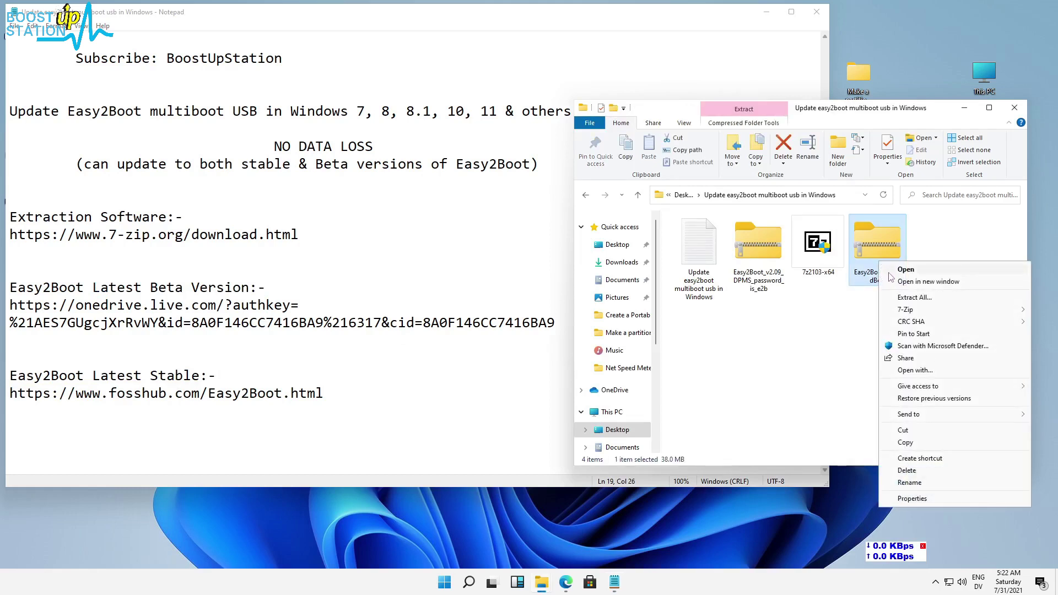
{"action": "mouse_move", "coordinate": [894, 312]}
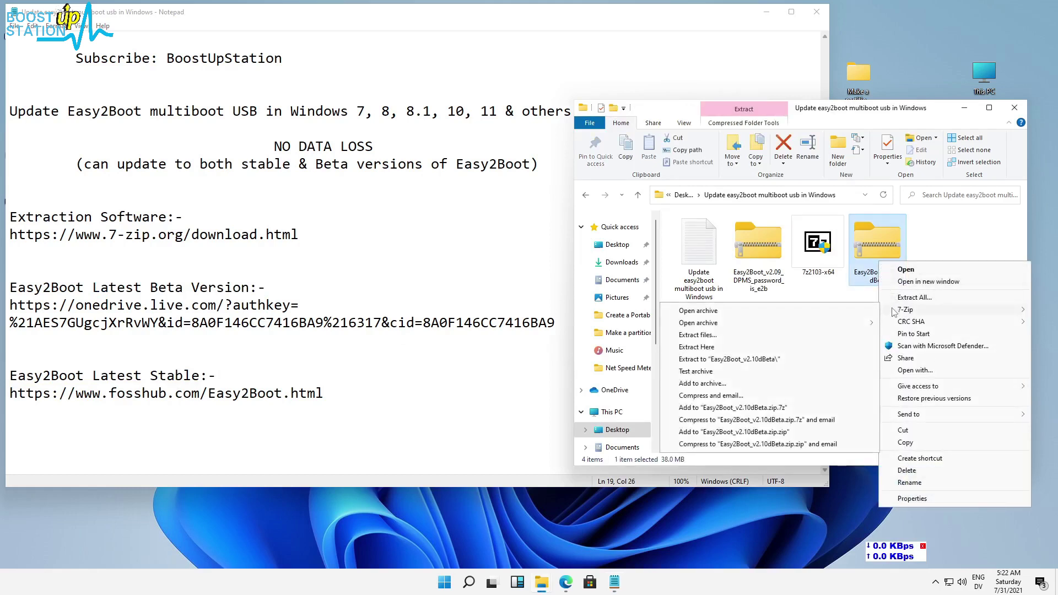
{"action": "left_click", "coordinate": [718, 359]}
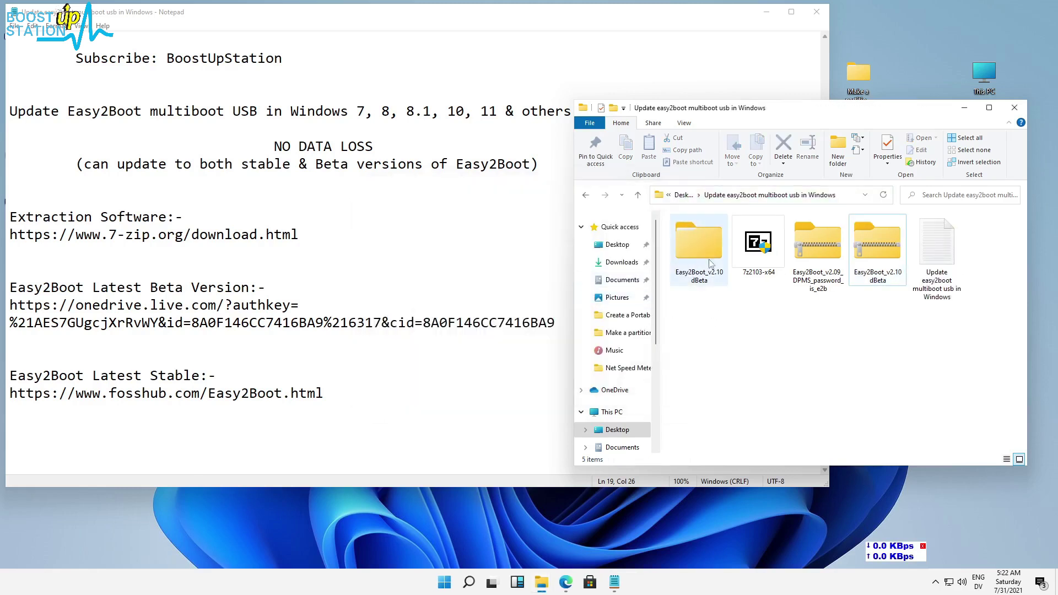
Open the extracted Easy2Boot_v2.10dBeta folder and run Make_E2B as administrator, allowing the elevation request
{"action": "double_click", "coordinate": [699, 242]}
{"action": "left_click_drag", "start_coordinate": [738, 100], "coordinate": [739, 56]}
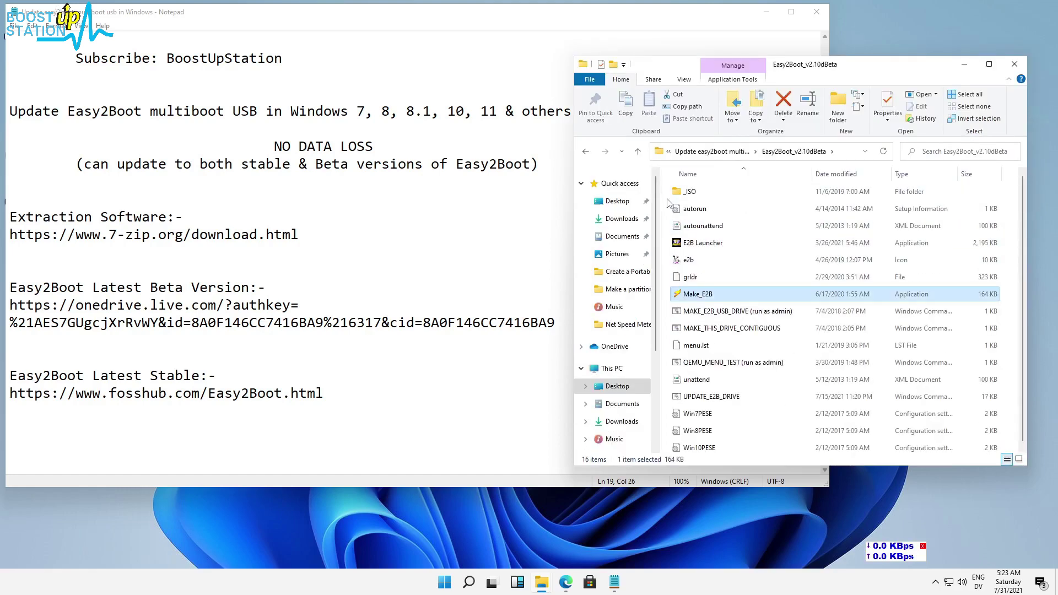
{"action": "left_click", "coordinate": [735, 293]}
{"action": "right_click", "coordinate": [706, 295]}
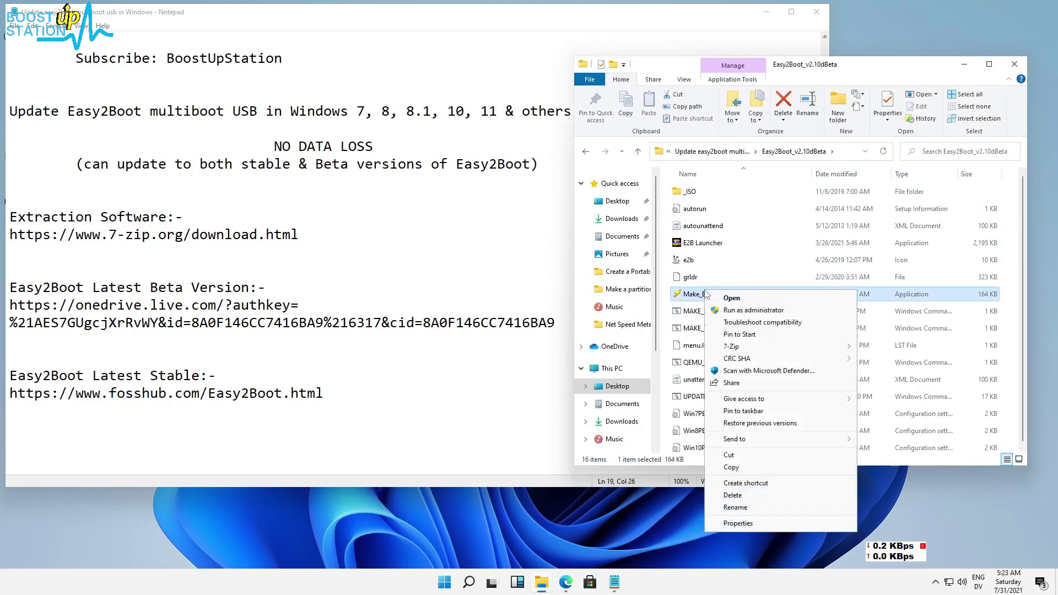
{"action": "left_click", "coordinate": [728, 311]}
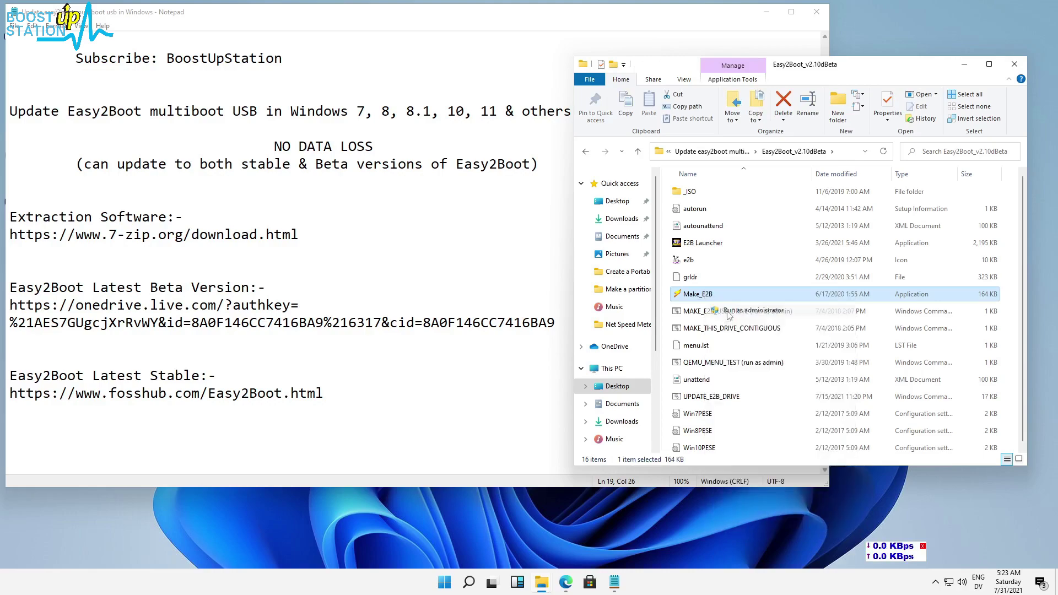
{"action": "left_click", "coordinate": [507, 365]}
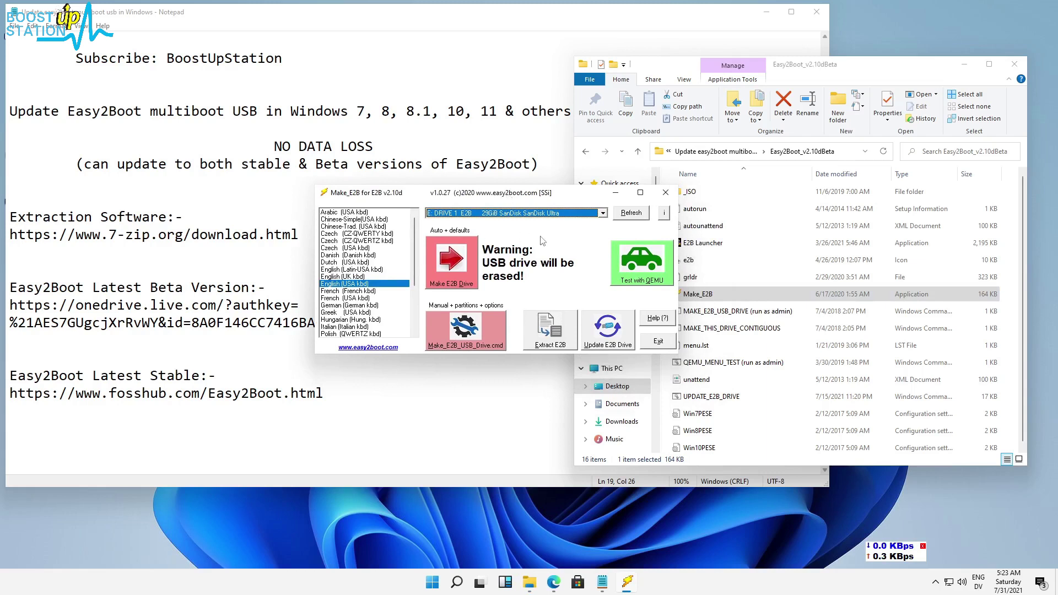
Choose the E: DRIVE 1 E2B SanDisk Ultra drive as target and launch Update E2B Drive
{"action": "left_click", "coordinate": [589, 213]}
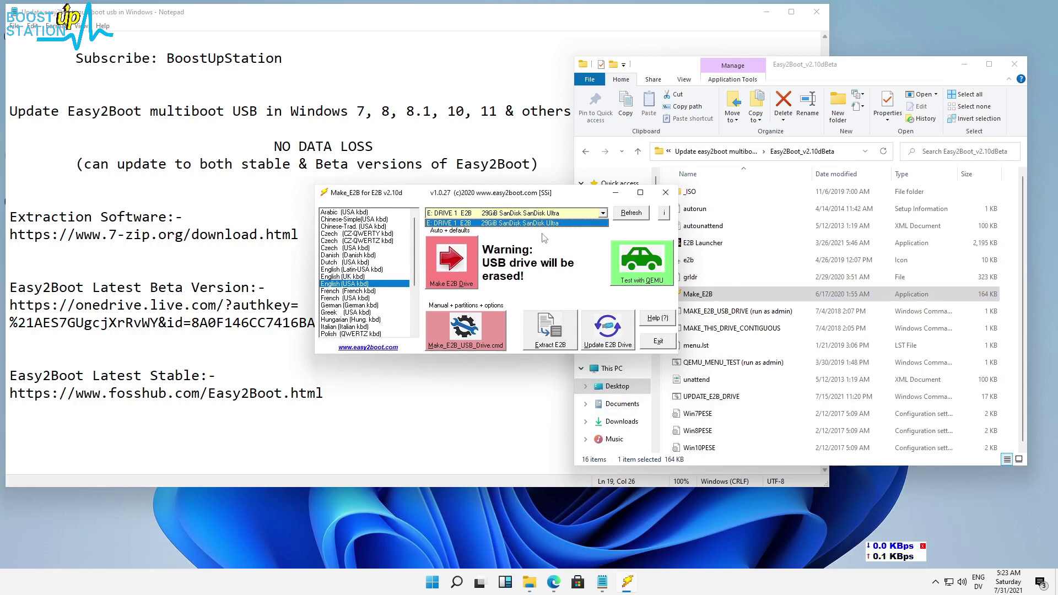
{"action": "left_click", "coordinate": [543, 237]}
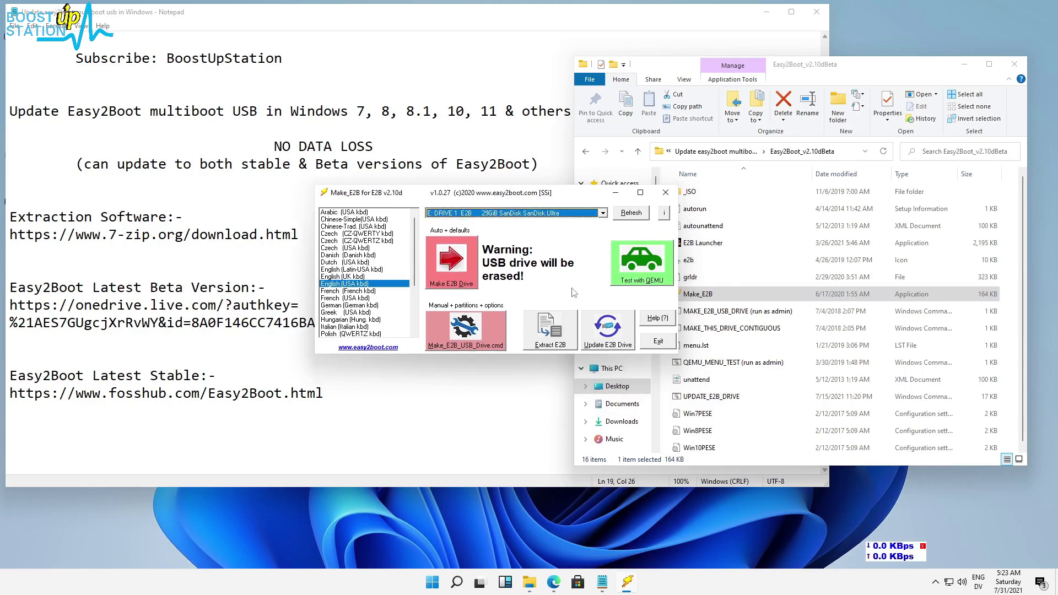
{"action": "left_click", "coordinate": [596, 329]}
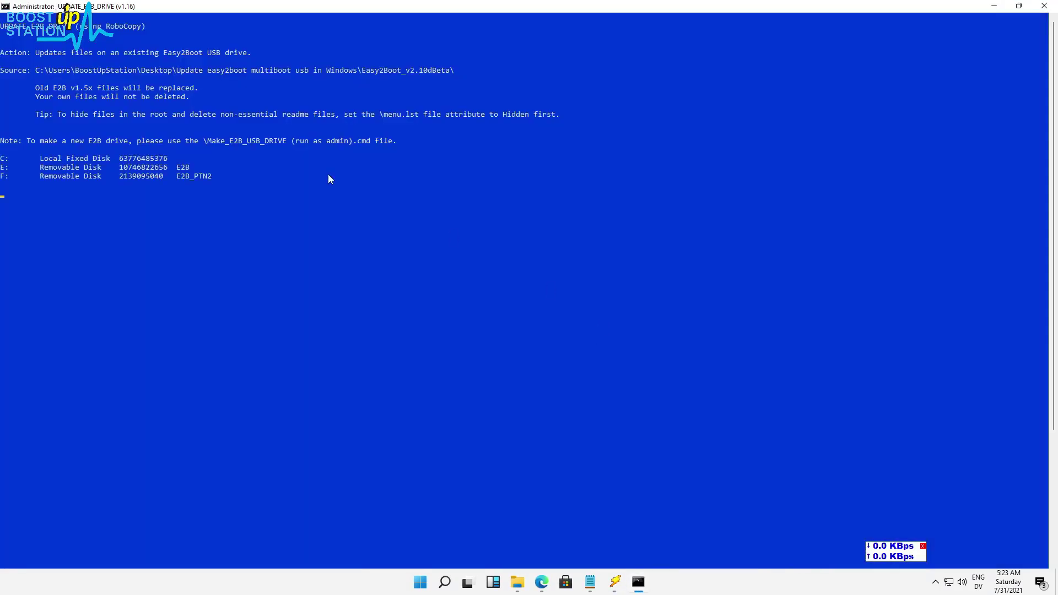
Check the drive letter and label of the E2B drive in the update console's disk list, and restore the console to a smaller window
{"action": "left_click_drag", "start_coordinate": [28, 144], "coordinate": [224, 179]}
{"action": "left_click", "coordinate": [248, 176]}
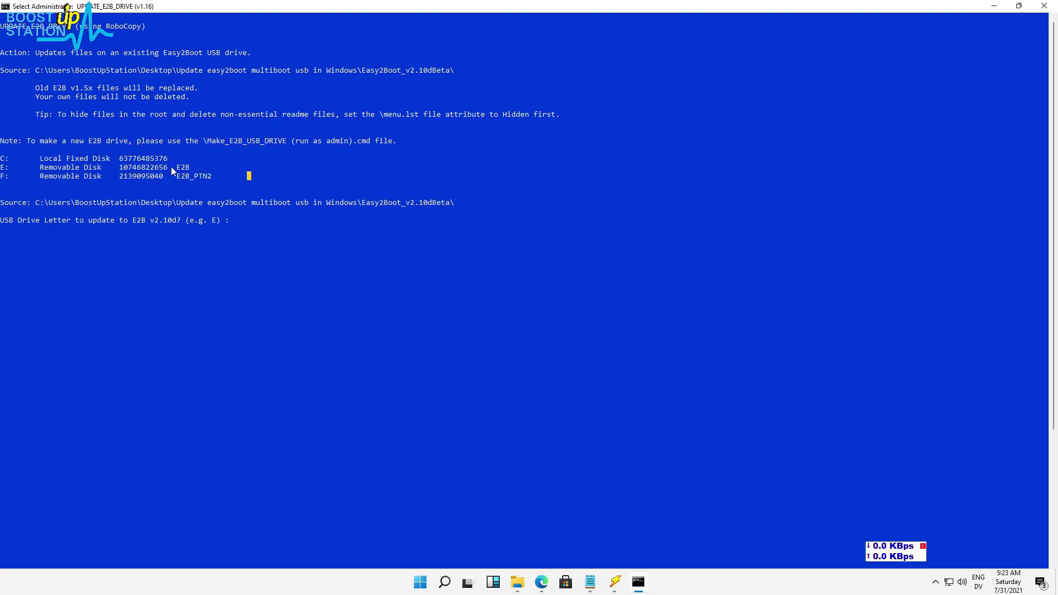
{"action": "left_click_drag", "start_coordinate": [169, 168], "coordinate": [197, 169]}
{"action": "left_click_drag", "start_coordinate": [12, 169], "coordinate": [3, 172]}
{"action": "double_click", "coordinate": [325, 10]}
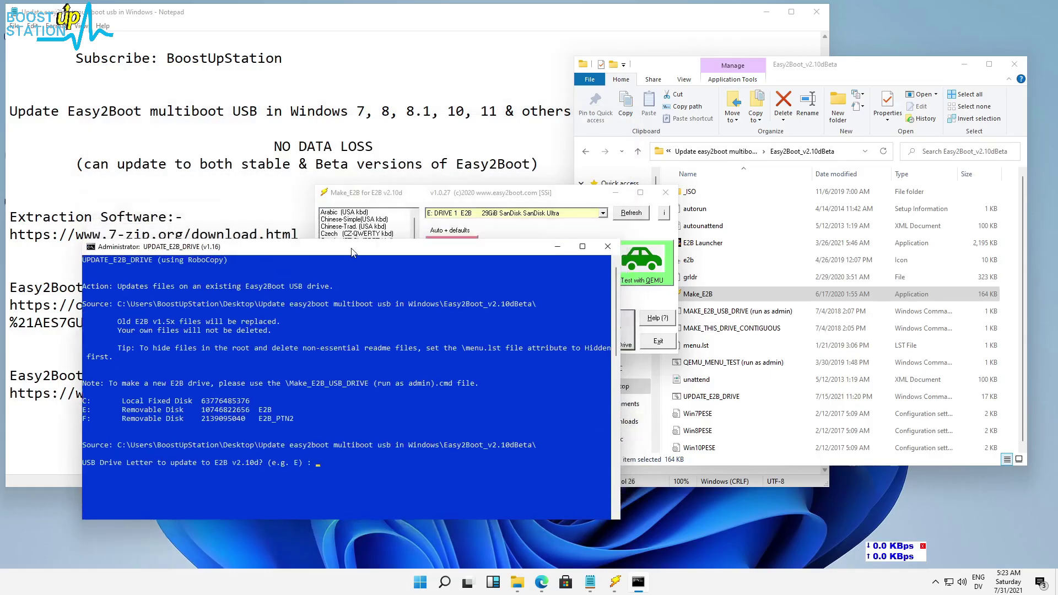
Inspect the files on the E2B (E:) drive and inside its _ISO folder, and close that Explorer window
{"action": "left_click", "coordinate": [647, 71]}
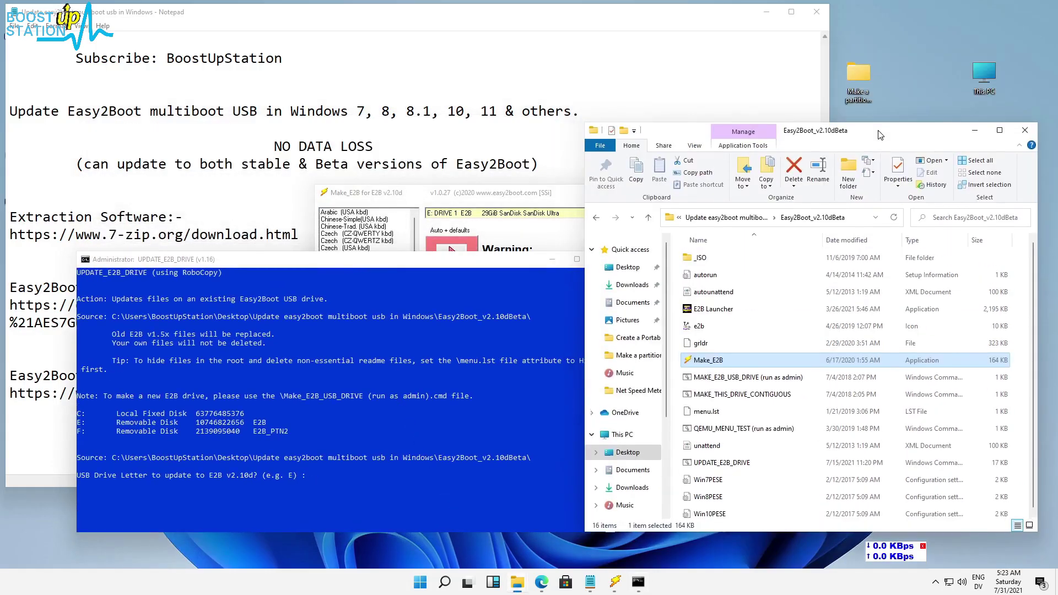
{"action": "left_click", "coordinate": [980, 81]}
{"action": "key", "text": "super+e"}
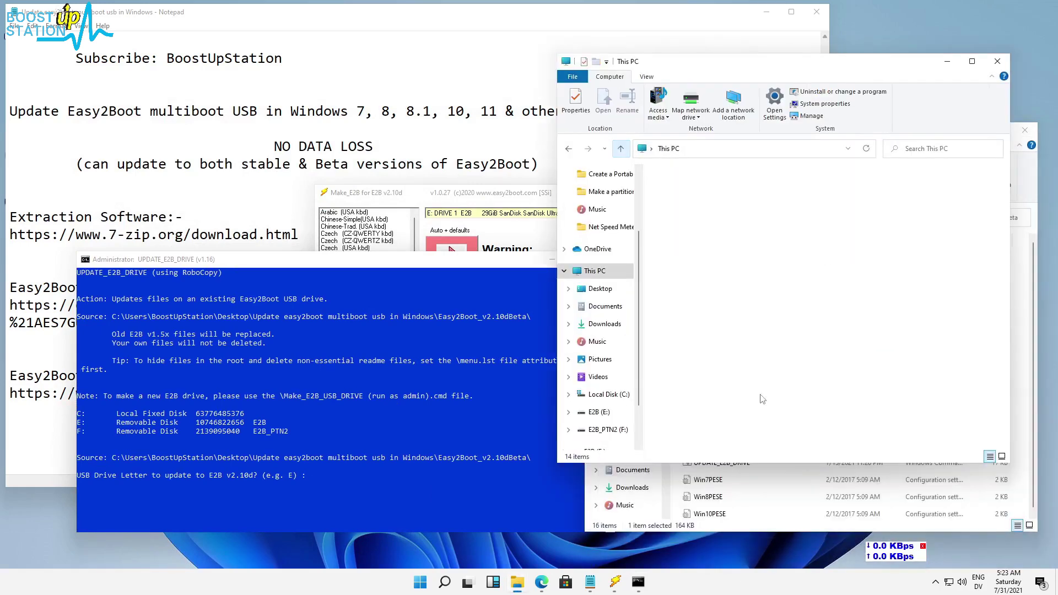
{"action": "left_click", "coordinate": [699, 329]}
{"action": "double_click", "coordinate": [697, 329]}
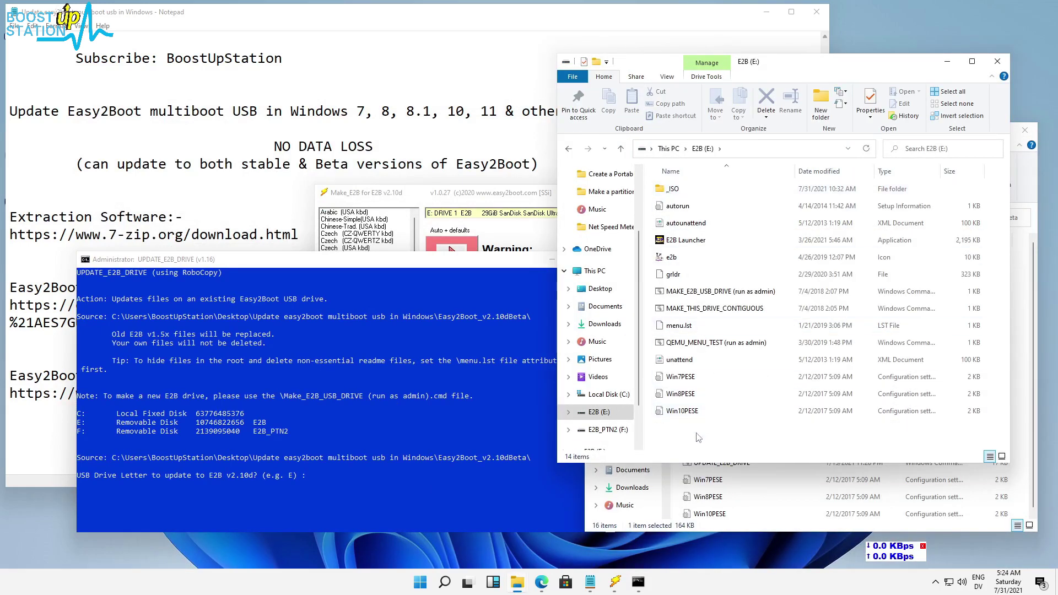
{"action": "left_click_drag", "start_coordinate": [699, 437], "coordinate": [683, 179]}
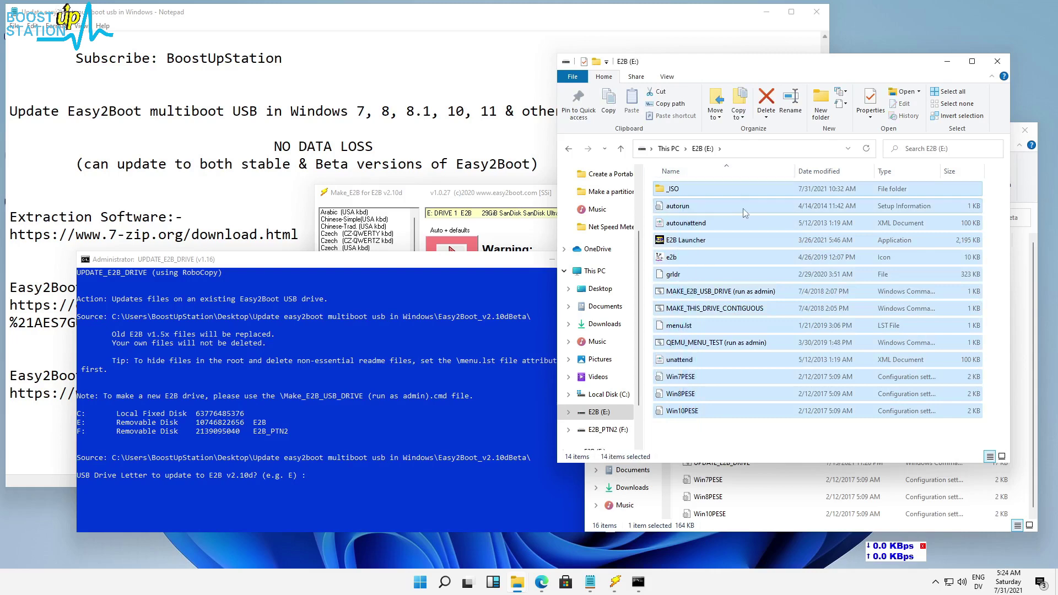
{"action": "double_click", "coordinate": [669, 189]}
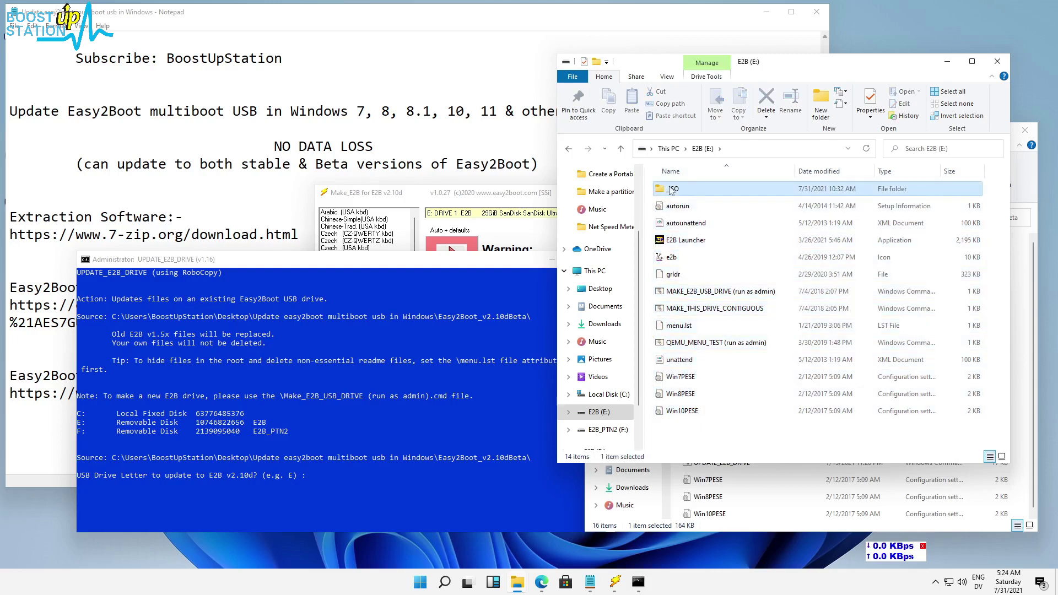
{"action": "scroll", "coordinate": [902, 267], "scroll_direction": "down", "scroll_amount": 5}
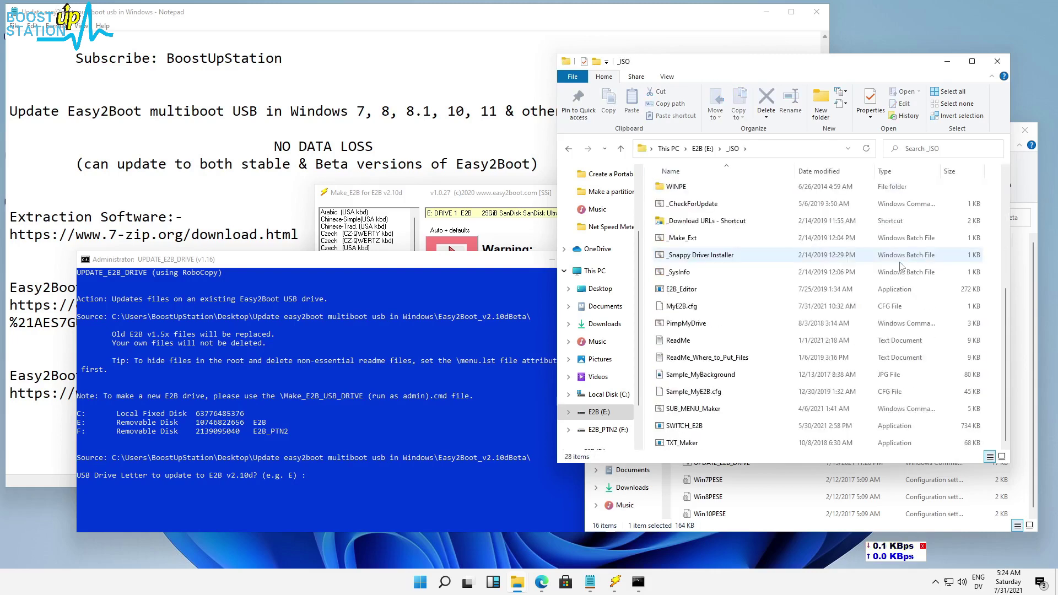
{"action": "scroll", "coordinate": [902, 267], "scroll_direction": "up", "scroll_amount": 5}
{"action": "left_click", "coordinate": [997, 61]}
Enter E as the USB drive letter to update to E2B v2.10d in the update console
{"action": "left_click", "coordinate": [293, 417]}
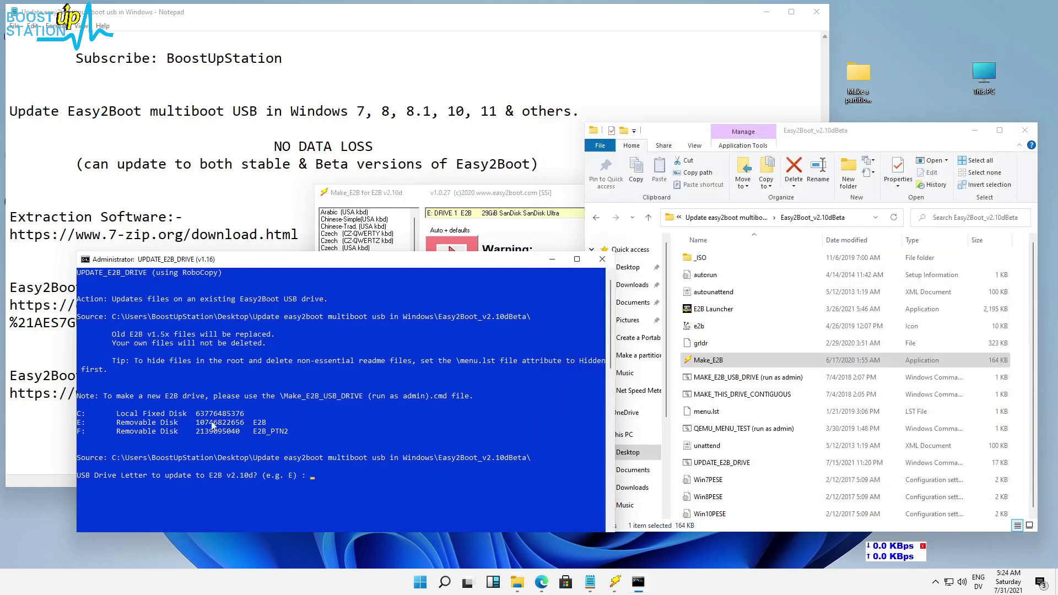
{"action": "left_click_drag", "start_coordinate": [78, 423], "coordinate": [109, 424]}
{"action": "left_click", "coordinate": [290, 475]}
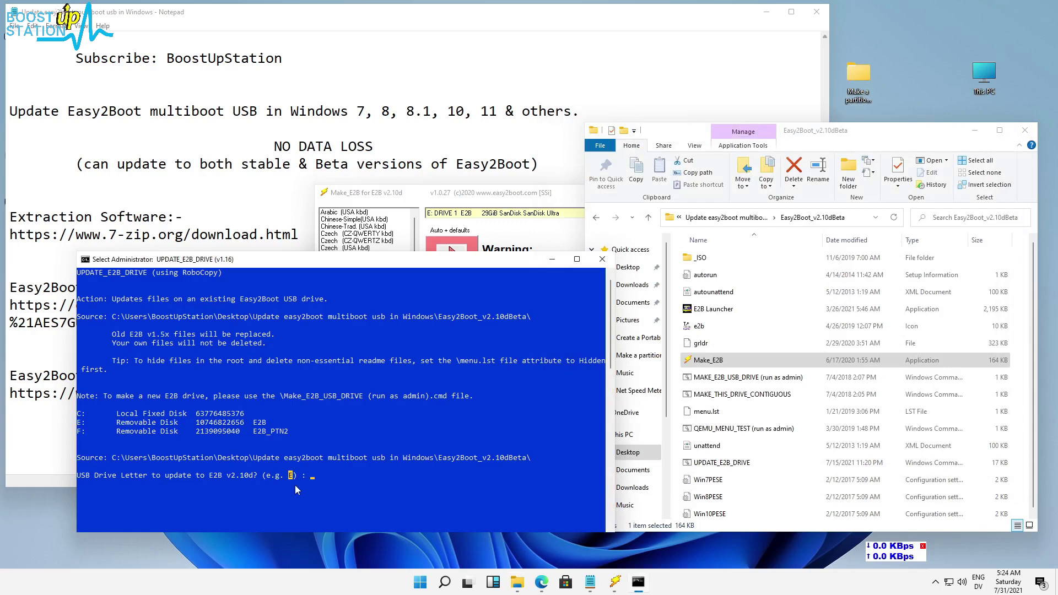
{"action": "type", "text": "E"}
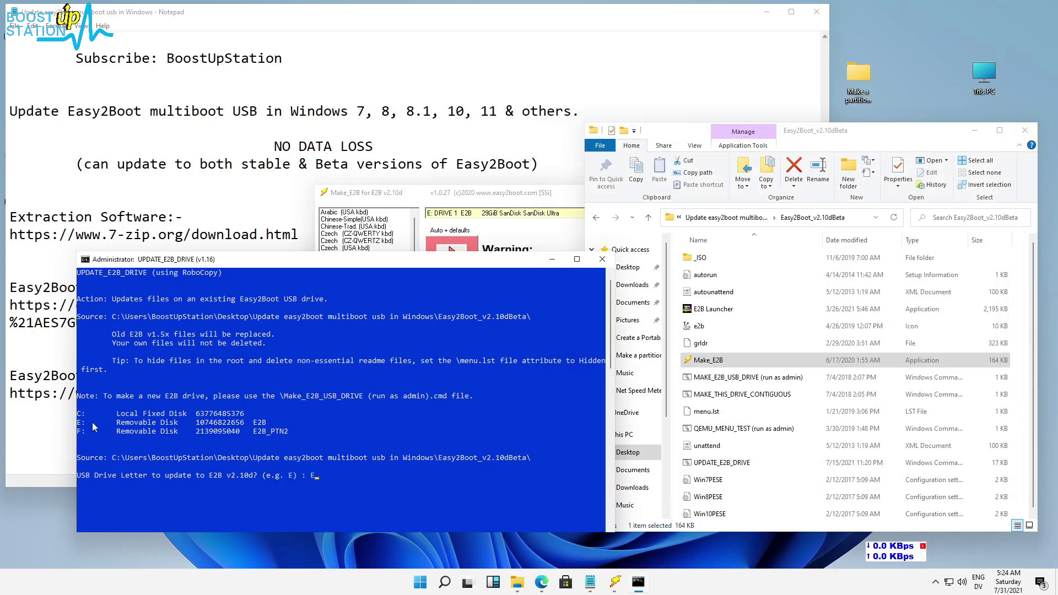